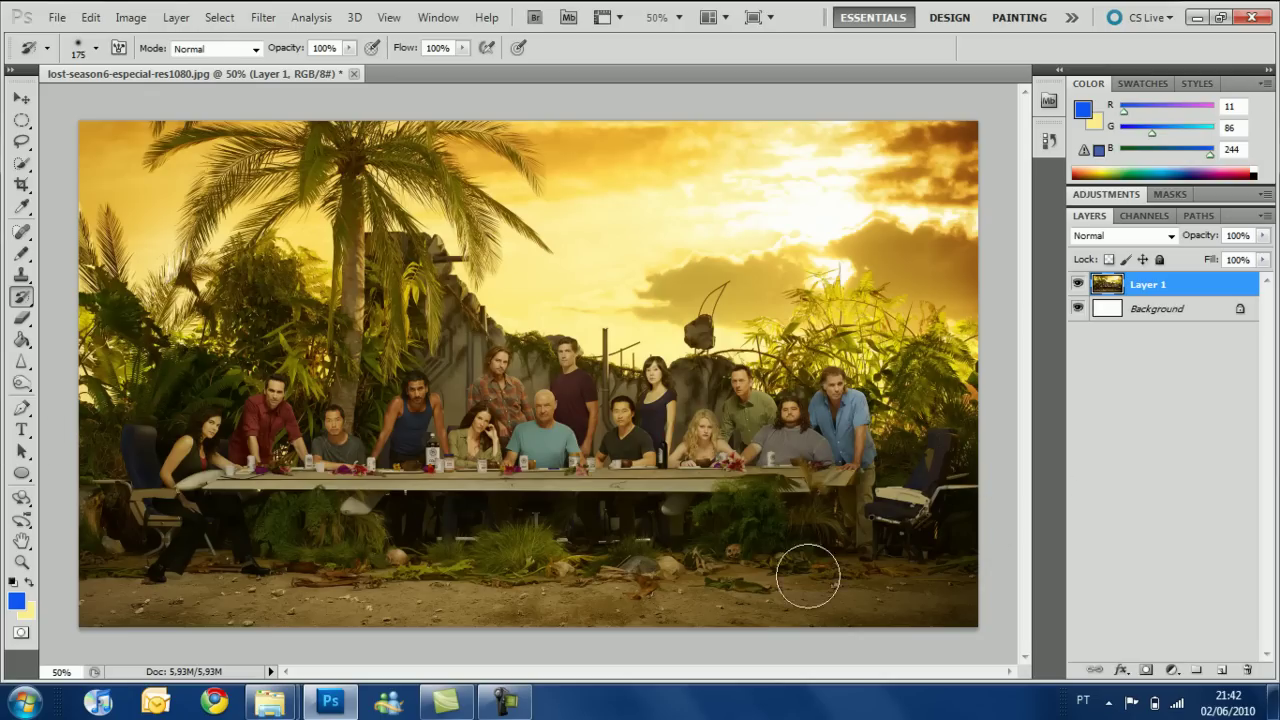
Try nudging and scaling the photo layer, keep it at 100%, and show the marquee shapes
{"action": "left_click", "coordinate": [20, 101]}
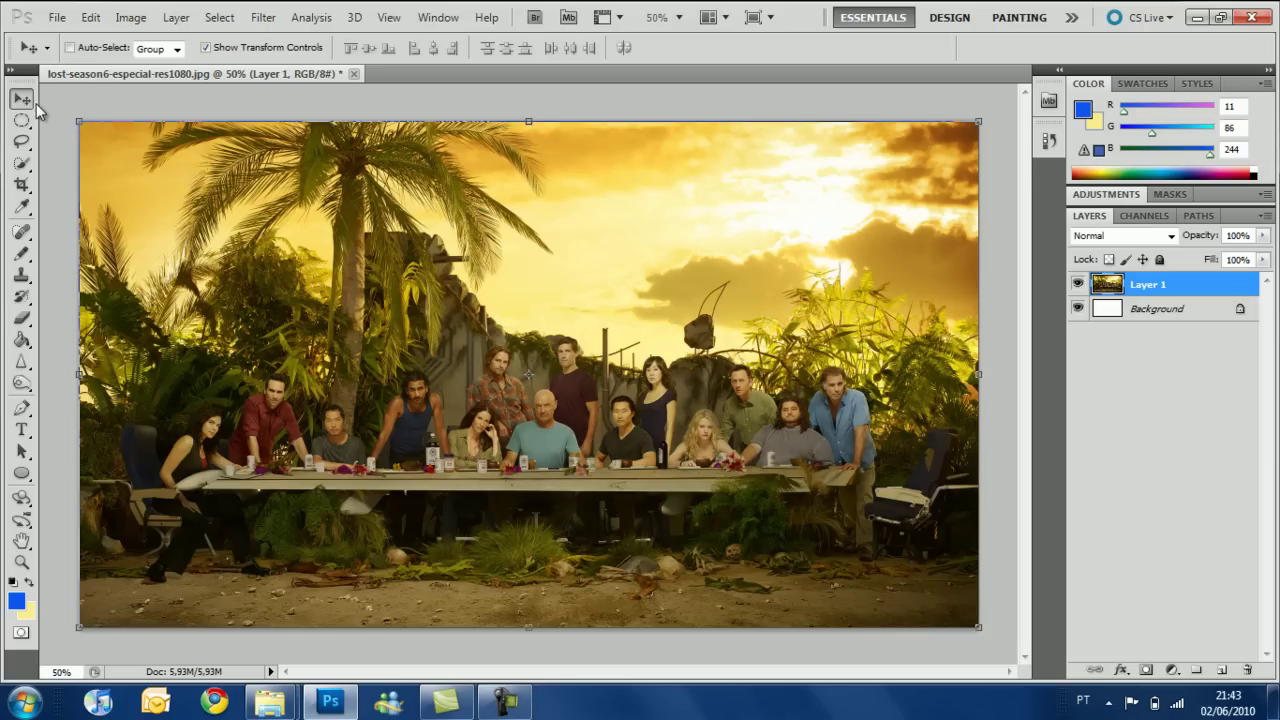
{"action": "mouse_move", "coordinate": [470, 302]}
{"action": "left_mouse_down"}
{"action": "mouse_move", "coordinate": [458, 338]}
{"action": "mouse_move", "coordinate": [502, 300]}
{"action": "mouse_move", "coordinate": [494, 315]}
{"action": "mouse_move", "coordinate": [459, 305]}
{"action": "mouse_move", "coordinate": [490, 298]}
{"action": "mouse_move", "coordinate": [461, 315]}
{"action": "mouse_move", "coordinate": [463, 303]}
{"action": "left_mouse_up"}
{"action": "mouse_move", "coordinate": [978, 122]}
{"action": "left_mouse_down"}
{"action": "mouse_move", "coordinate": [849, 194]}
{"action": "mouse_move", "coordinate": [700, 306]}
{"action": "mouse_move", "coordinate": [680, 363]}
{"action": "mouse_move", "coordinate": [974, 363]}
{"action": "mouse_move", "coordinate": [960, 263]}
{"action": "mouse_move", "coordinate": [980, 122]}
{"action": "left_mouse_up"}
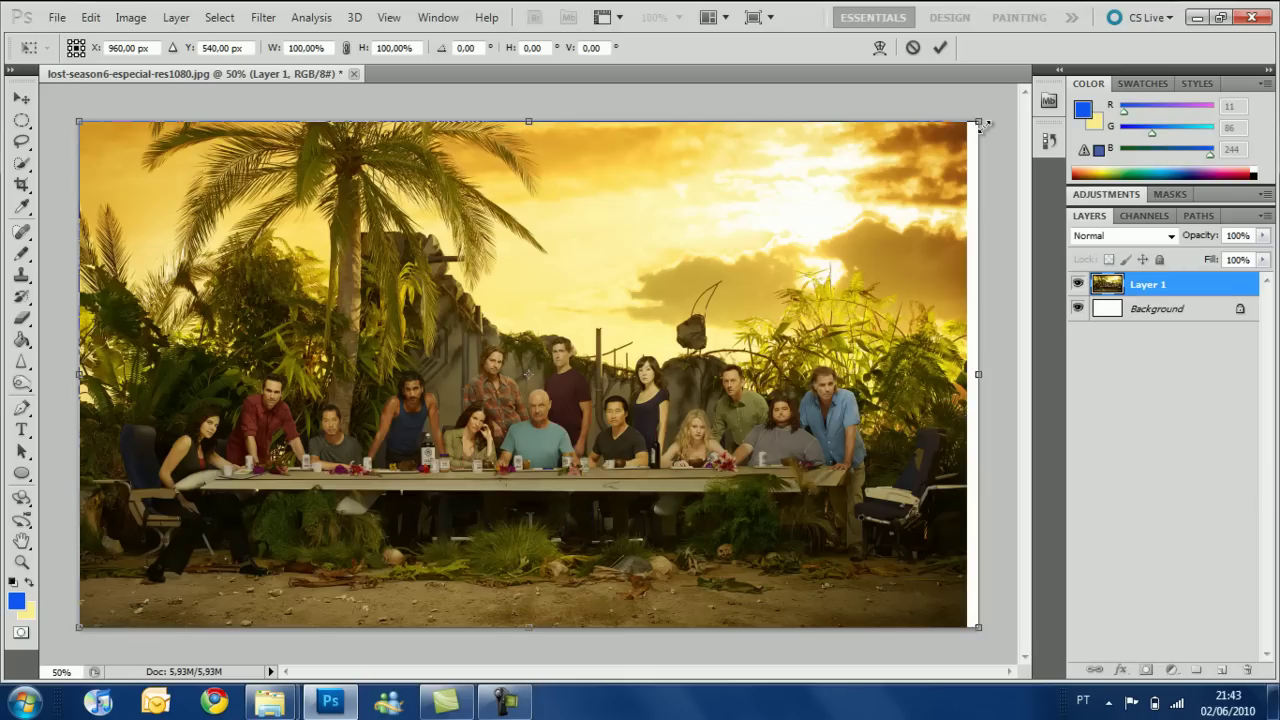
{"action": "right_click", "coordinate": [28, 120]}
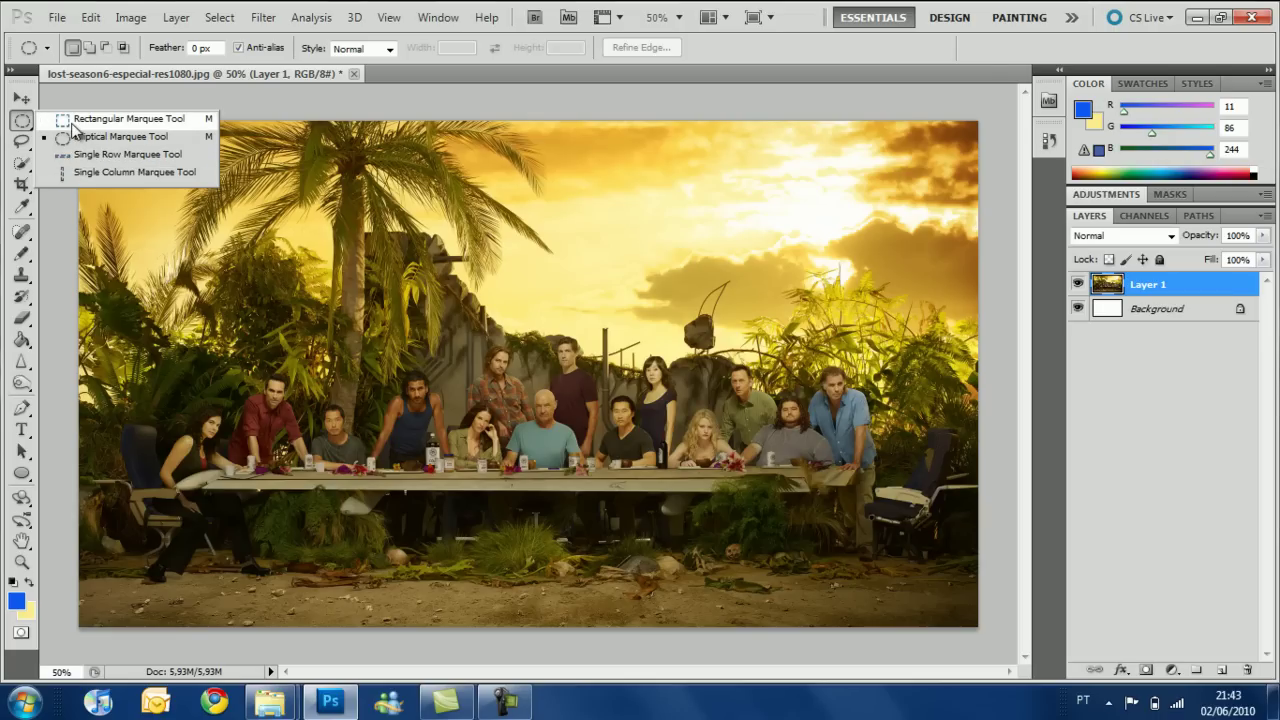
Test a rectangular selection painted blue over the centre man, then begin lasso-tracing the right-end man
{"action": "left_click", "coordinate": [72, 120]}
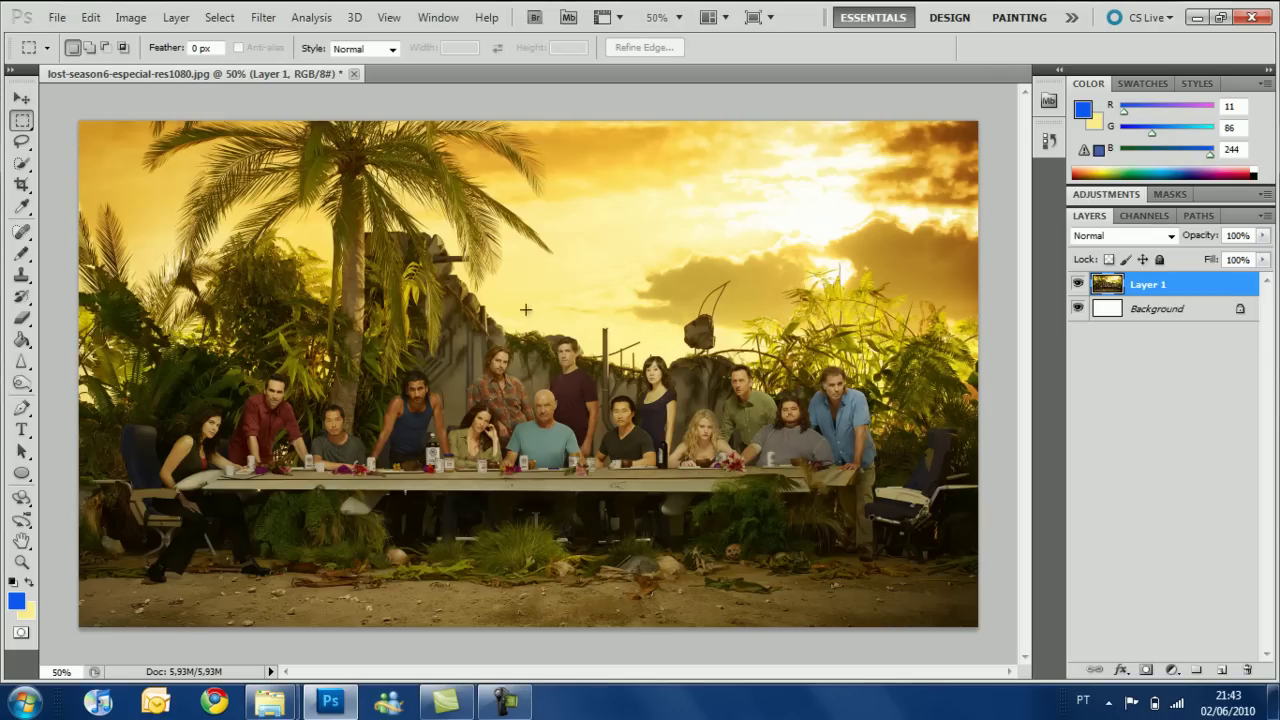
{"action": "left_click_drag", "start_coordinate": [611, 395], "coordinate": [615, 397]}
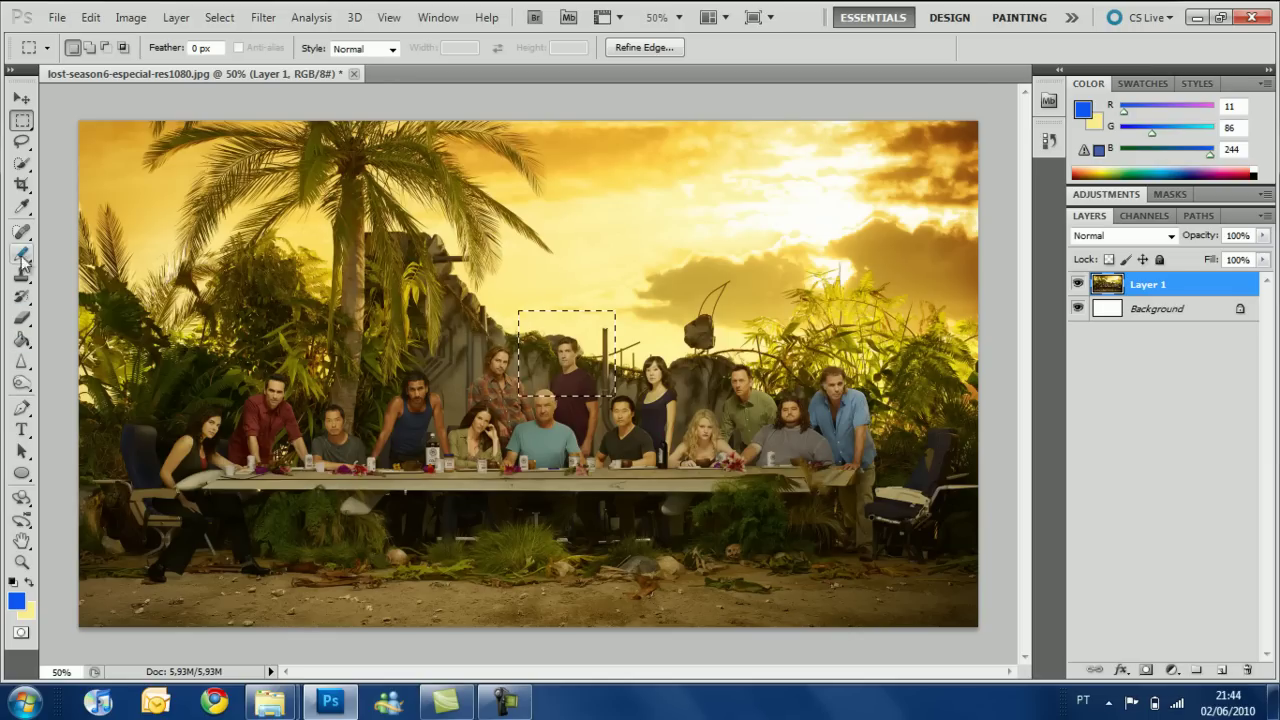
{"action": "left_click_drag", "start_coordinate": [22, 253], "coordinate": [44, 257]}
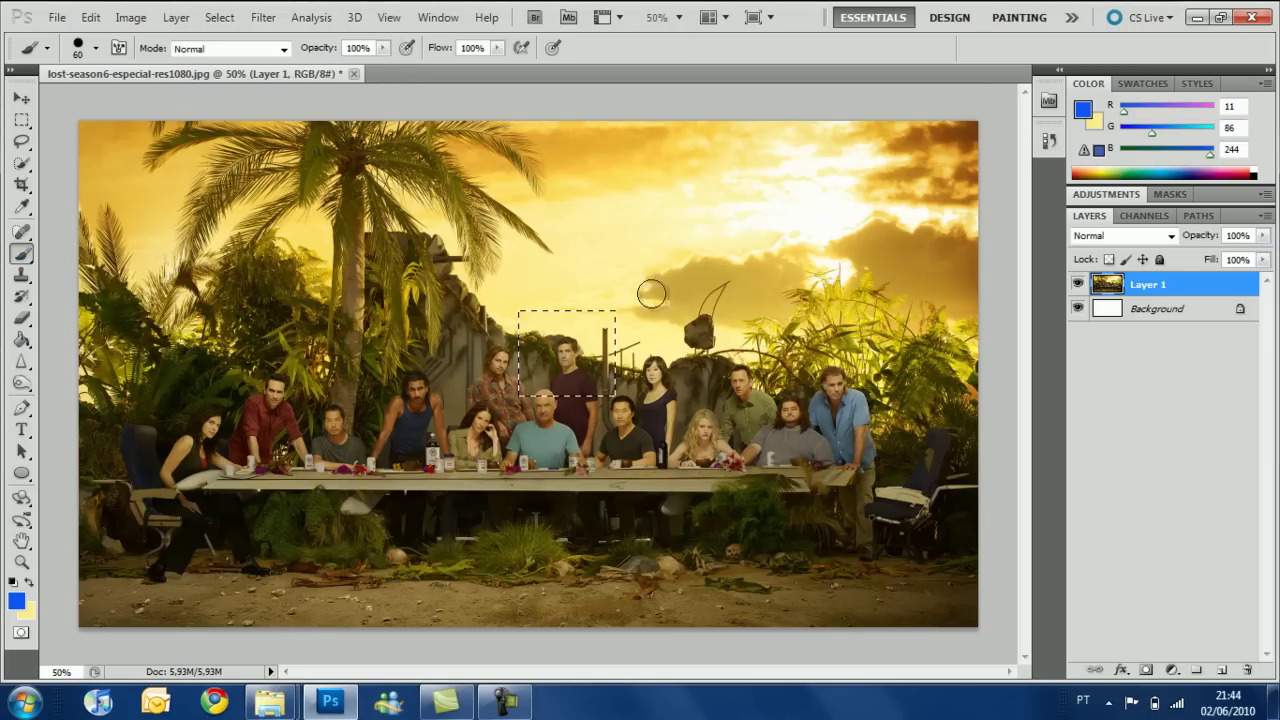
{"action": "mouse_move", "coordinate": [530, 335]}
{"action": "left_mouse_down"}
{"action": "mouse_move", "coordinate": [578, 327]}
{"action": "mouse_move", "coordinate": [530, 320]}
{"action": "mouse_move", "coordinate": [604, 337]}
{"action": "mouse_move", "coordinate": [600, 390]}
{"action": "left_mouse_up"}
{"action": "mouse_move", "coordinate": [21, 141]}
{"action": "left_mouse_down"}
{"action": "mouse_move", "coordinate": [90, 145]}
{"action": "mouse_move", "coordinate": [96, 187]}
{"action": "mouse_move", "coordinate": [93, 148]}
{"action": "left_mouse_up"}
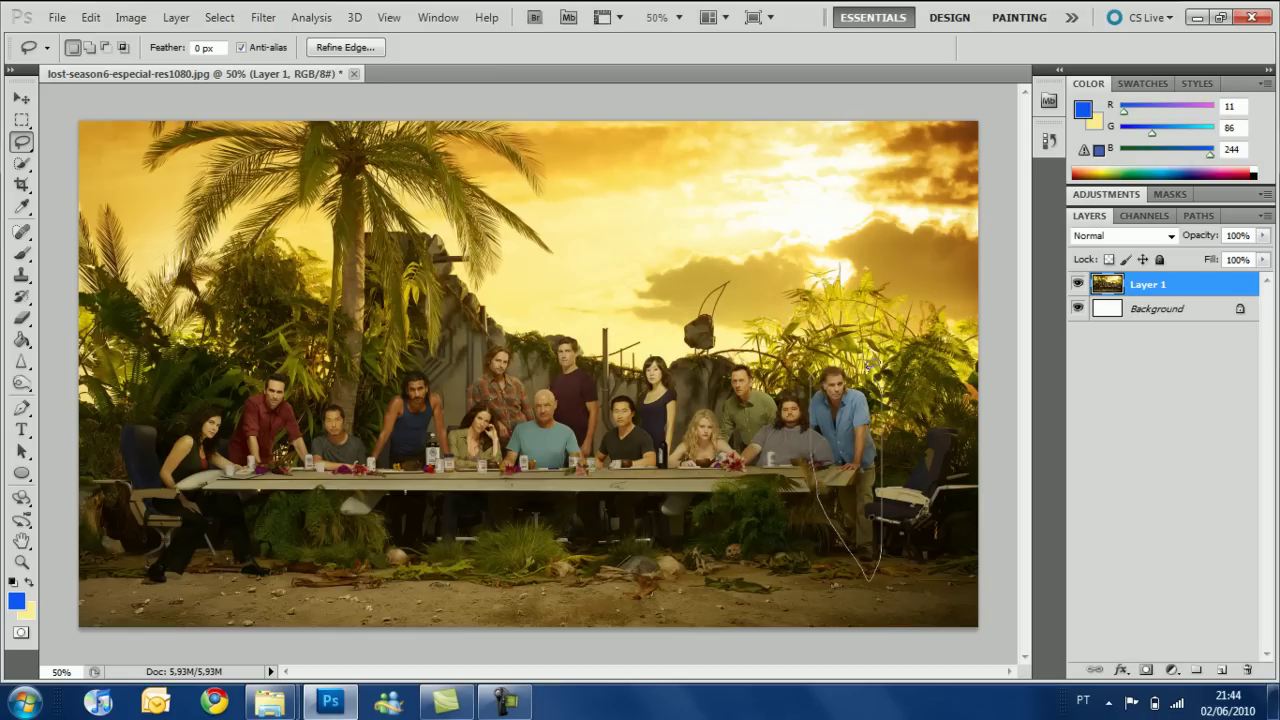
Close the lasso outline around the right-end man and paint it solid blue
{"action": "left_click_drag", "start_coordinate": [880, 436], "coordinate": [840, 362]}
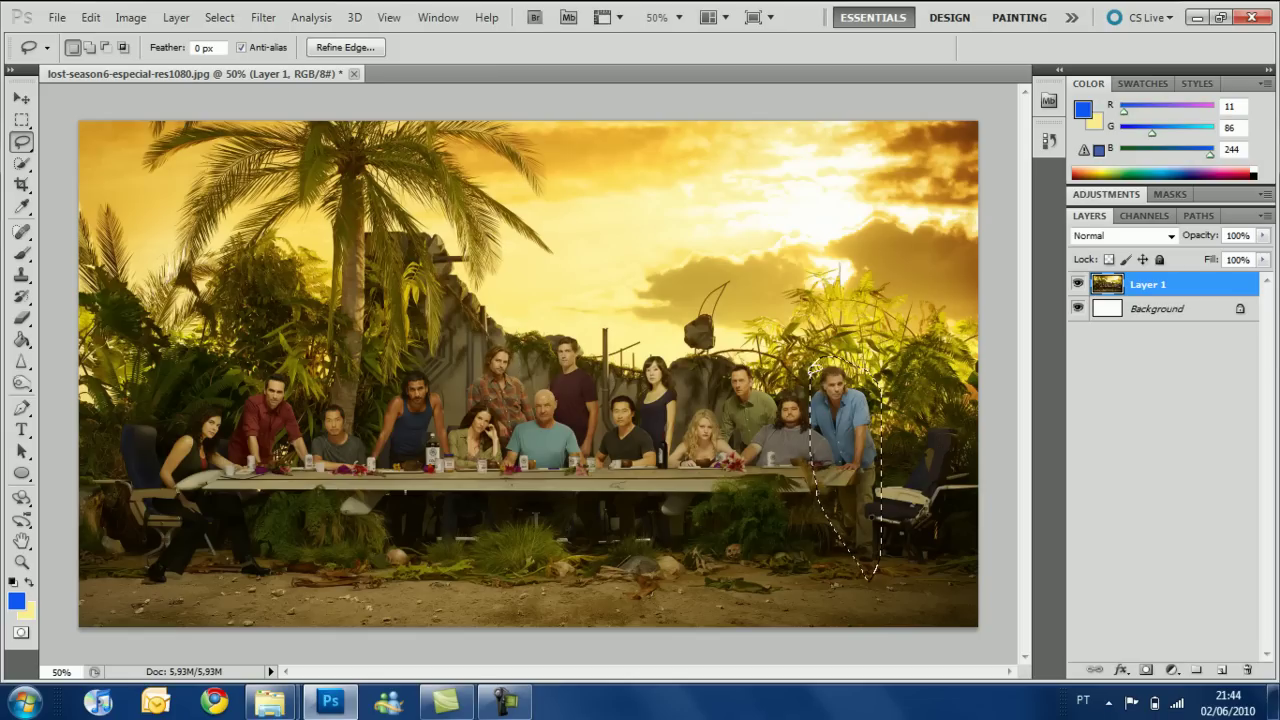
{"action": "left_click", "coordinate": [843, 432]}
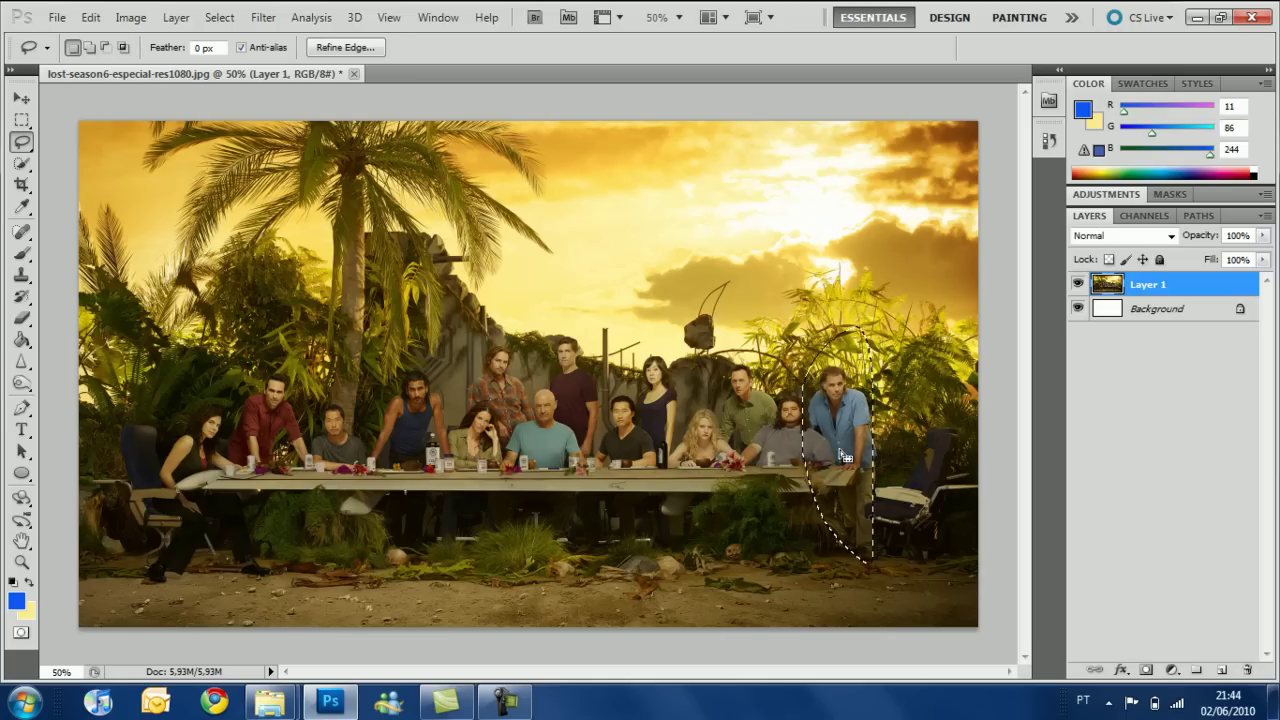
{"action": "left_click", "coordinate": [21, 253]}
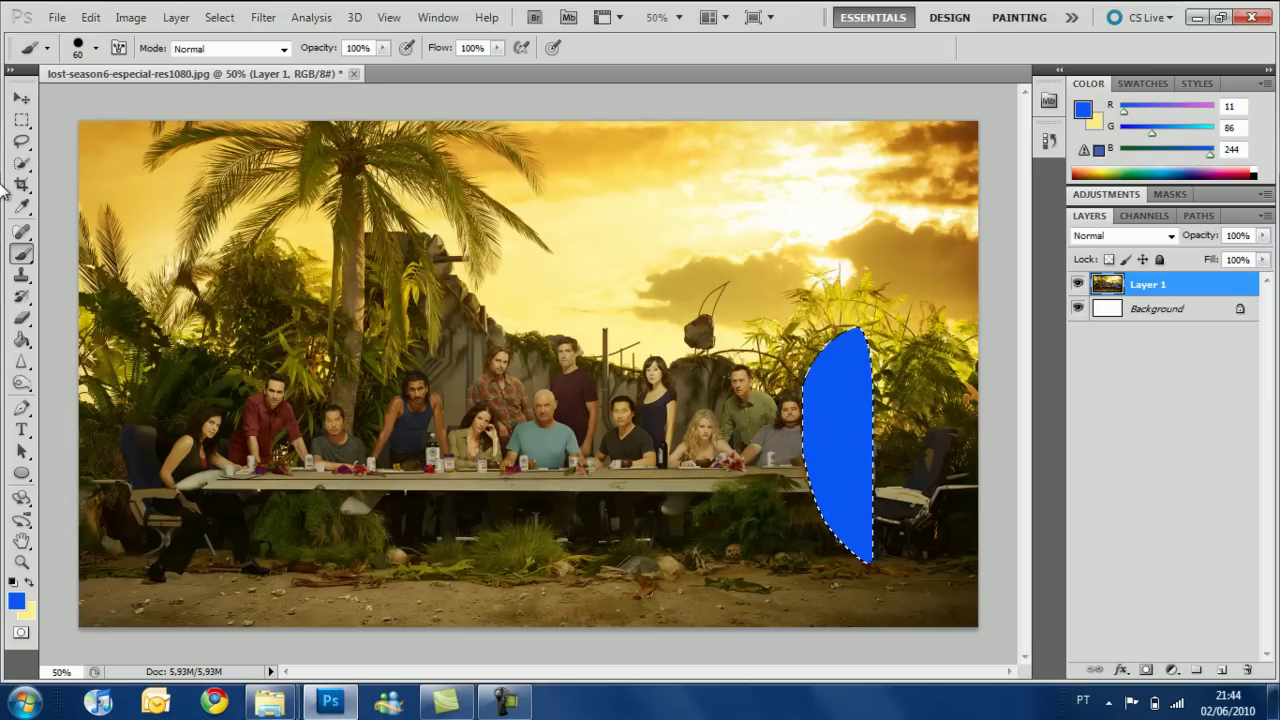
{"action": "key", "text": "ctrl+z"}
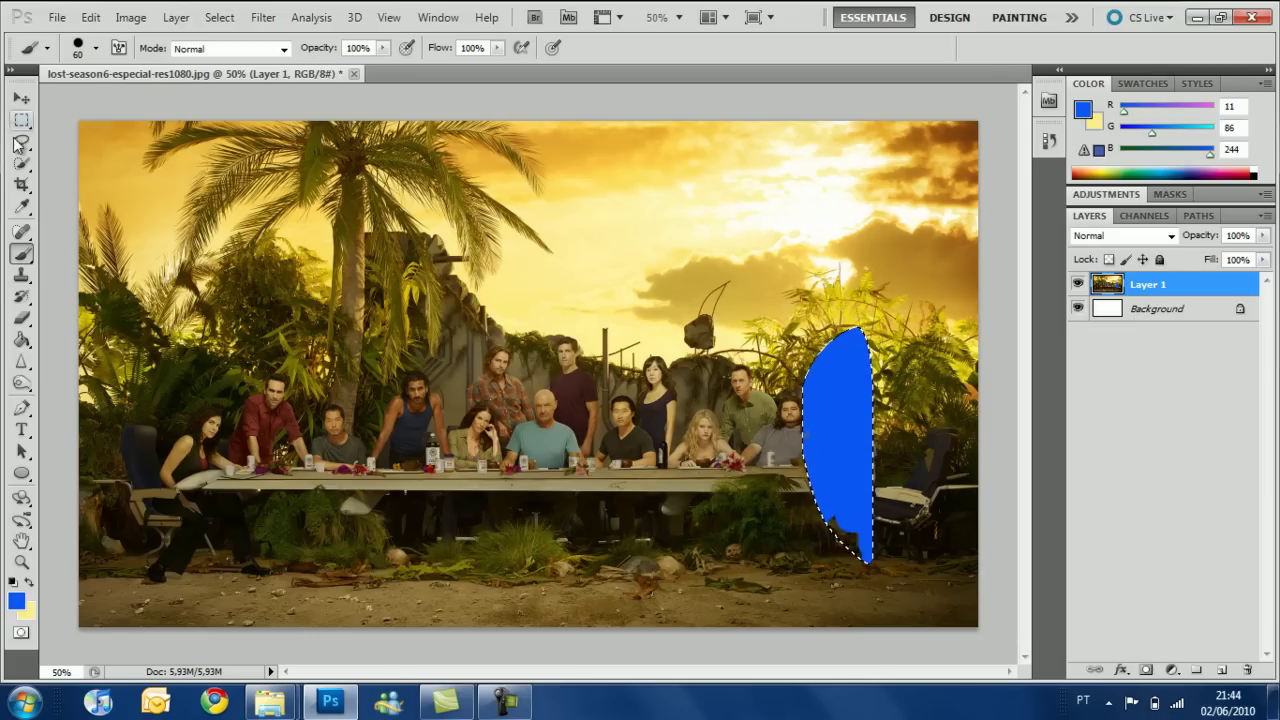
{"action": "left_click", "coordinate": [22, 164]}
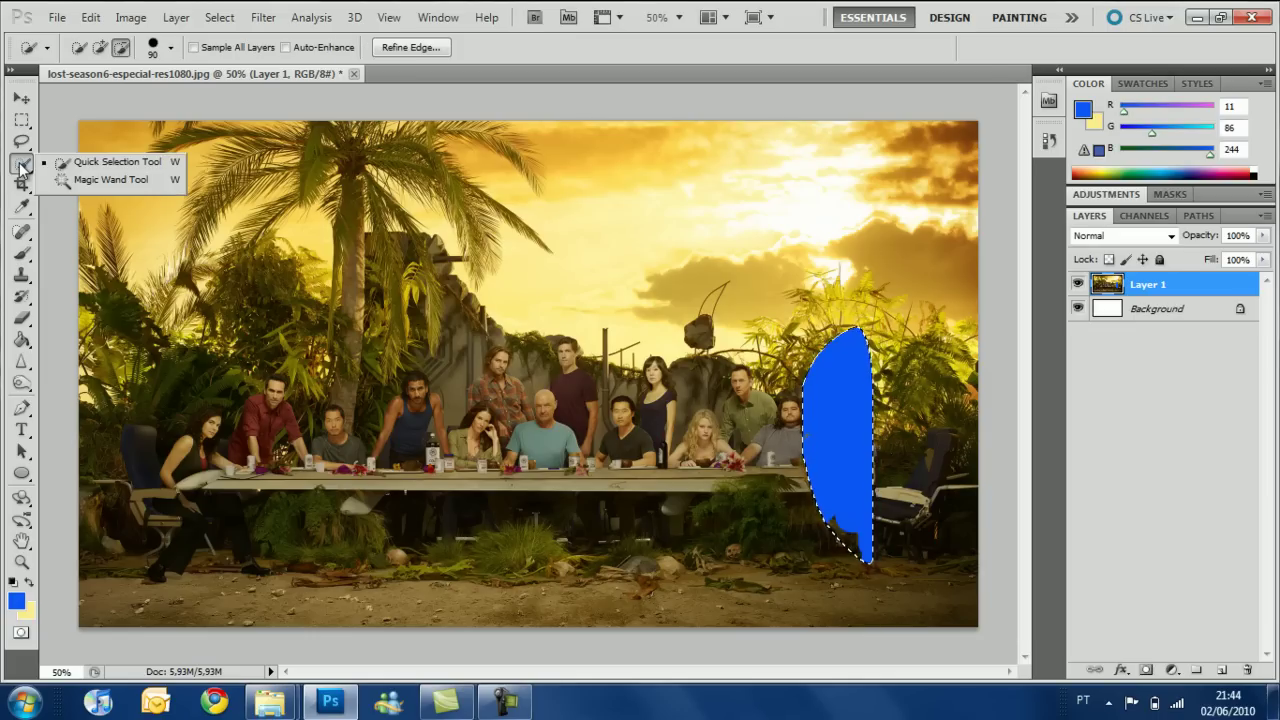
Use the Magic Wand at tolerance 50 to select the sky among the top-left palm leaves
{"action": "left_click", "coordinate": [94, 183]}
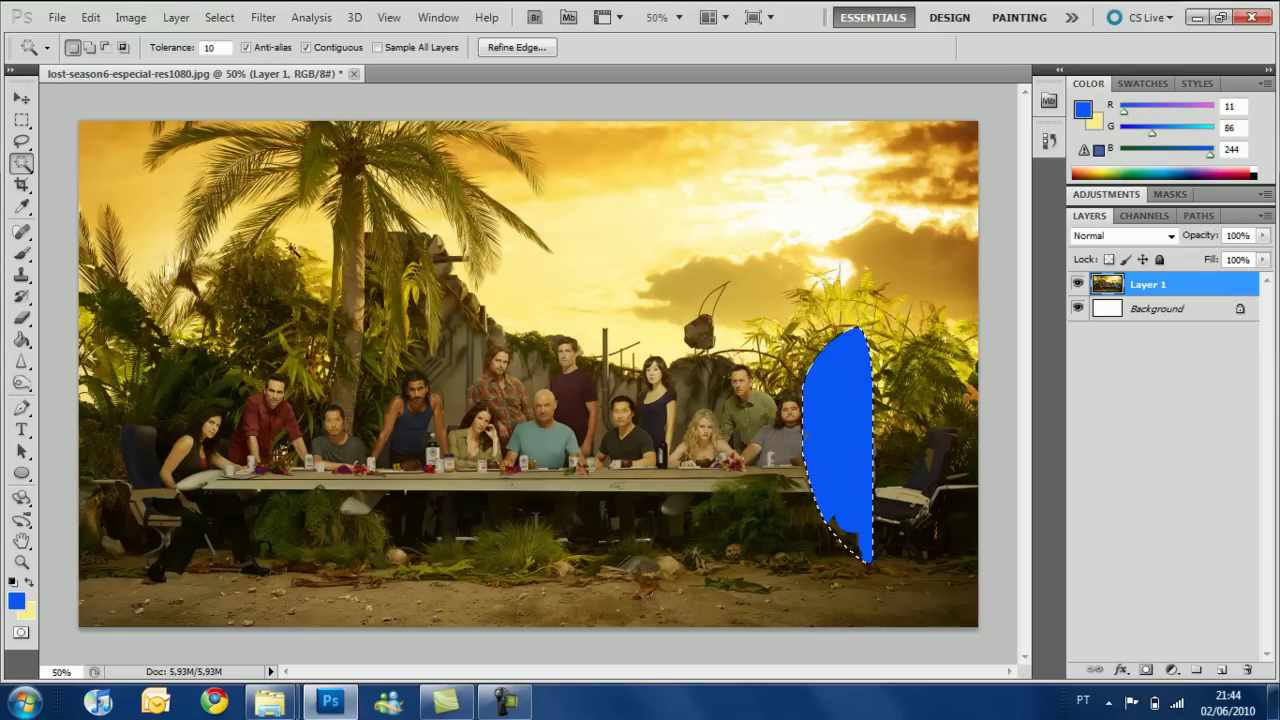
{"action": "left_click", "coordinate": [591, 250]}
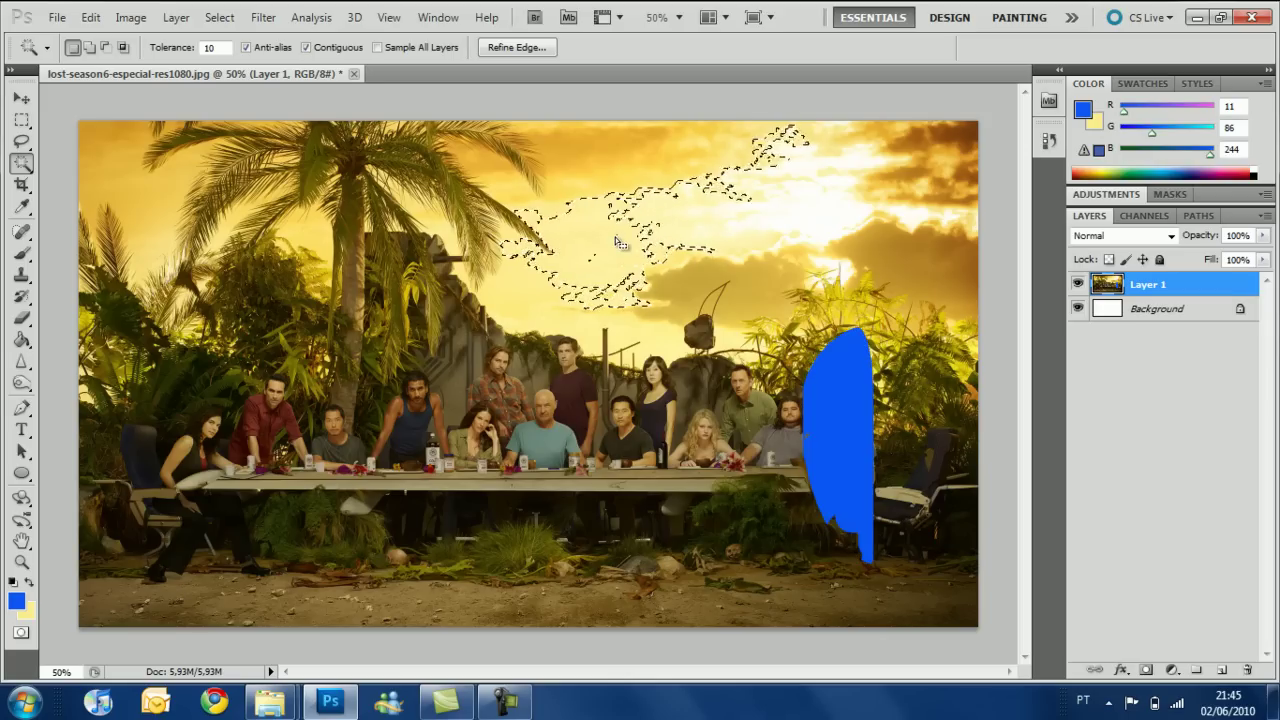
{"action": "left_click", "coordinate": [610, 240]}
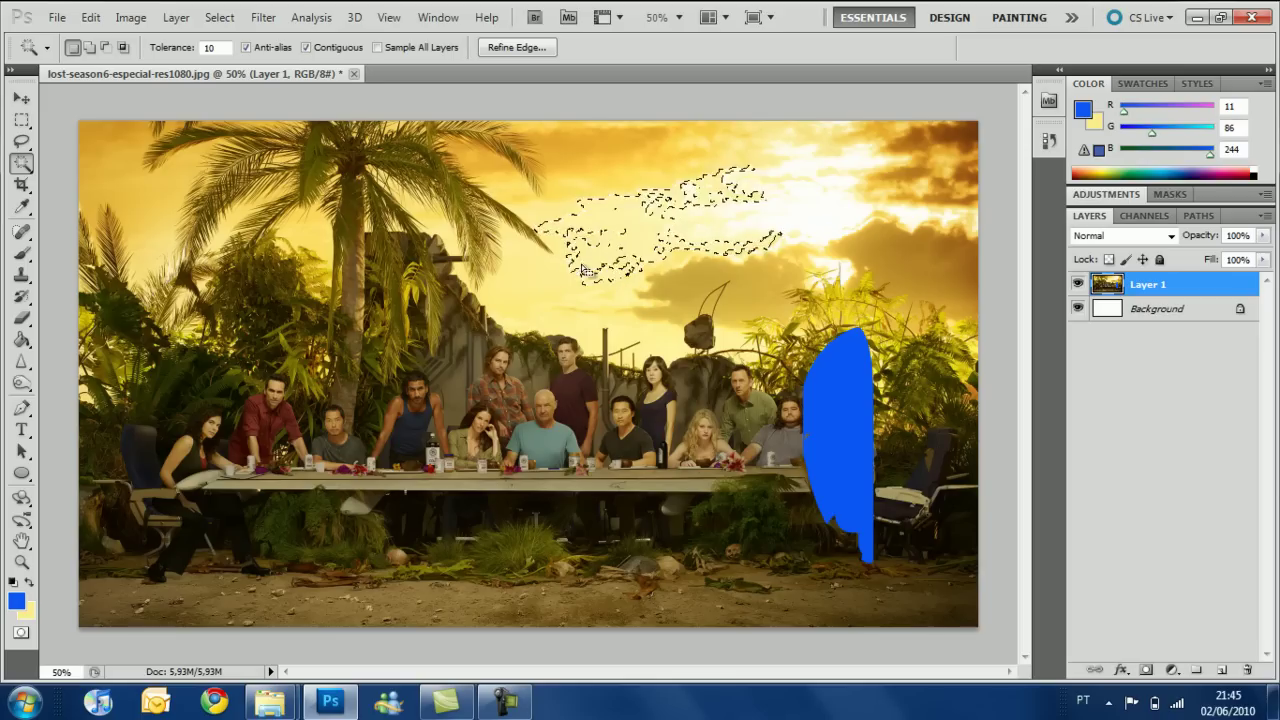
{"action": "left_click", "coordinate": [217, 48]}
{"action": "type", "text": "50"}
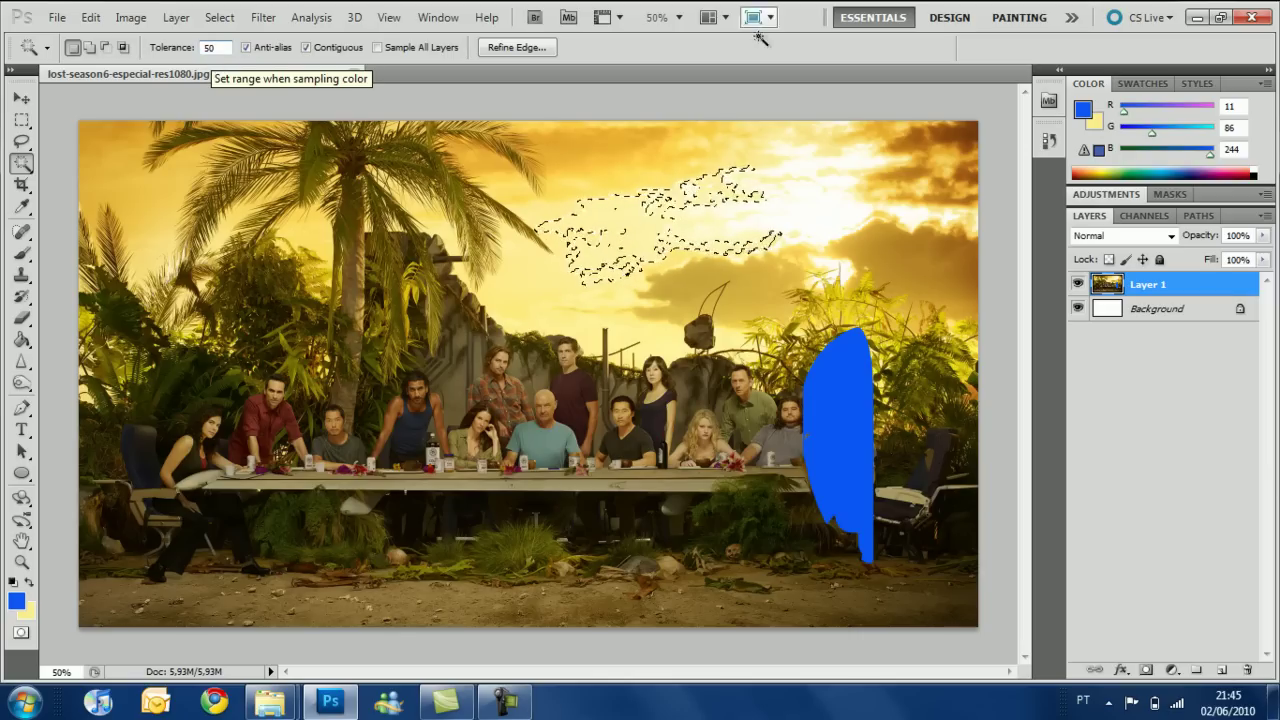
{"action": "left_click", "coordinate": [556, 265]}
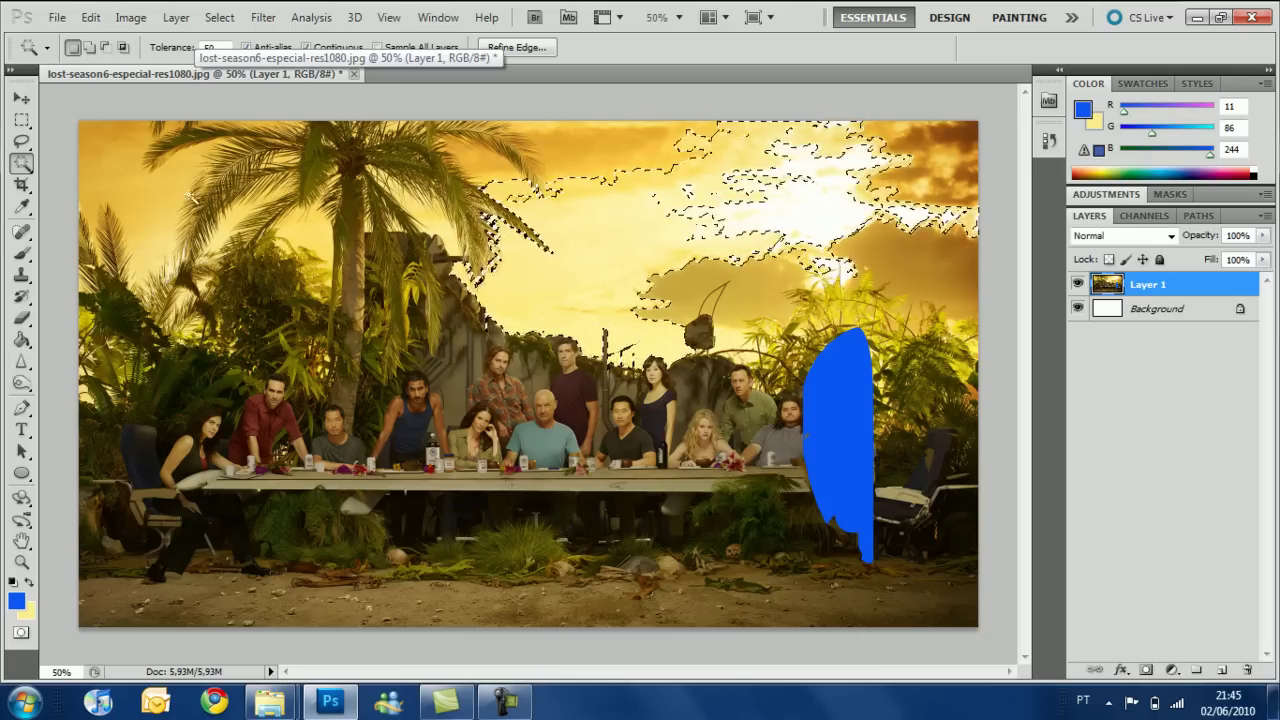
{"action": "left_click", "coordinate": [146, 196]}
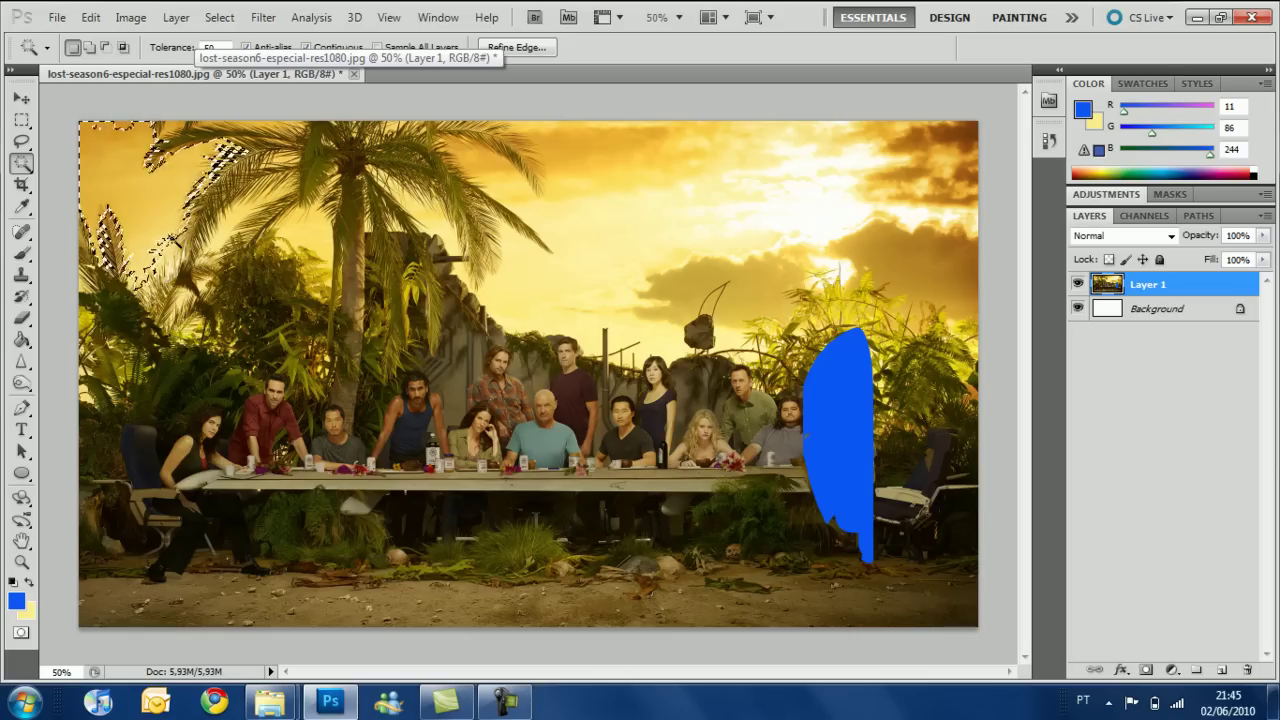
Quick-select the bottom-left ground, subtract the lower-right table, then deselect everything with Ctrl+D
{"action": "right_click", "coordinate": [22, 163]}
{"action": "left_click", "coordinate": [90, 160]}
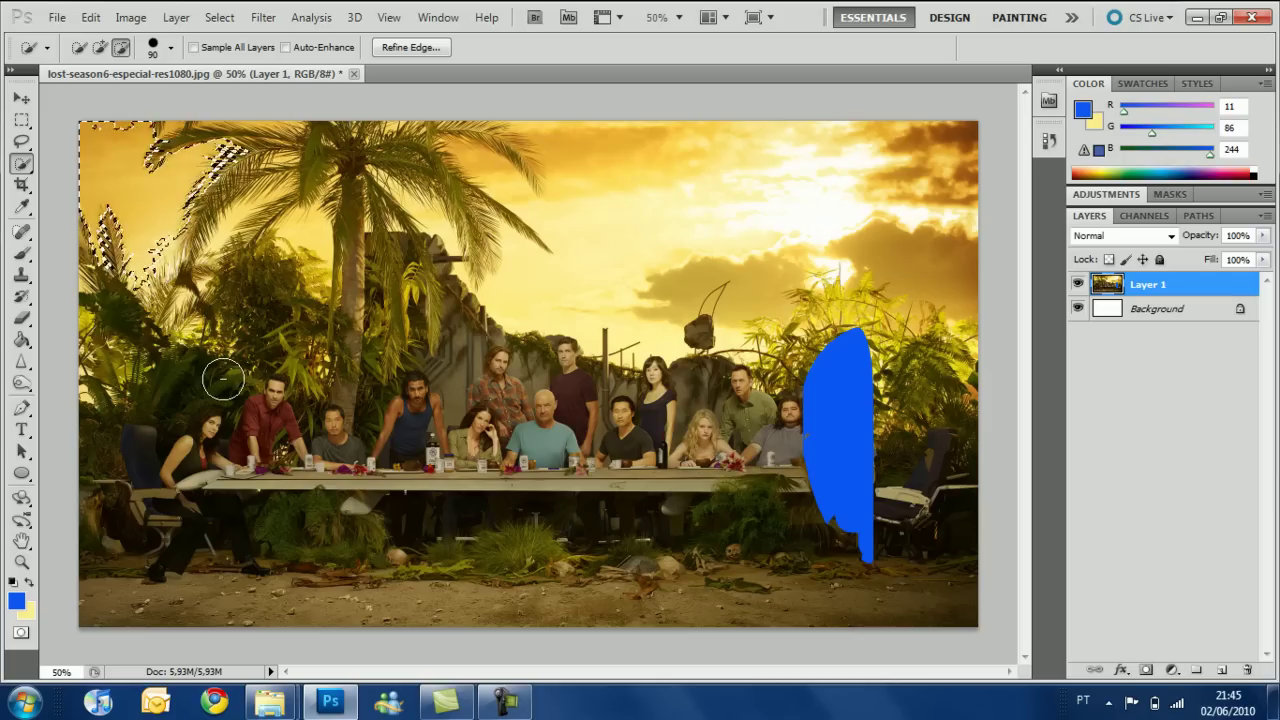
{"action": "left_click", "coordinate": [100, 47]}
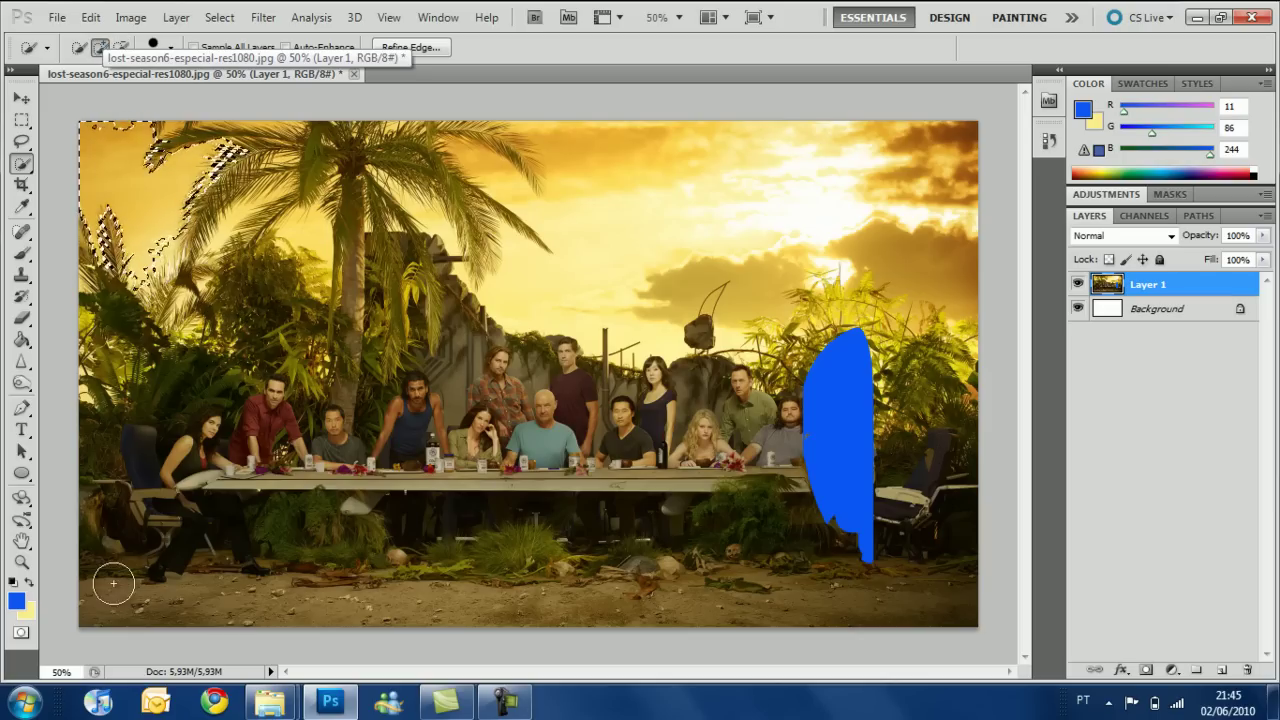
{"action": "left_click_drag", "start_coordinate": [109, 591], "coordinate": [745, 581]}
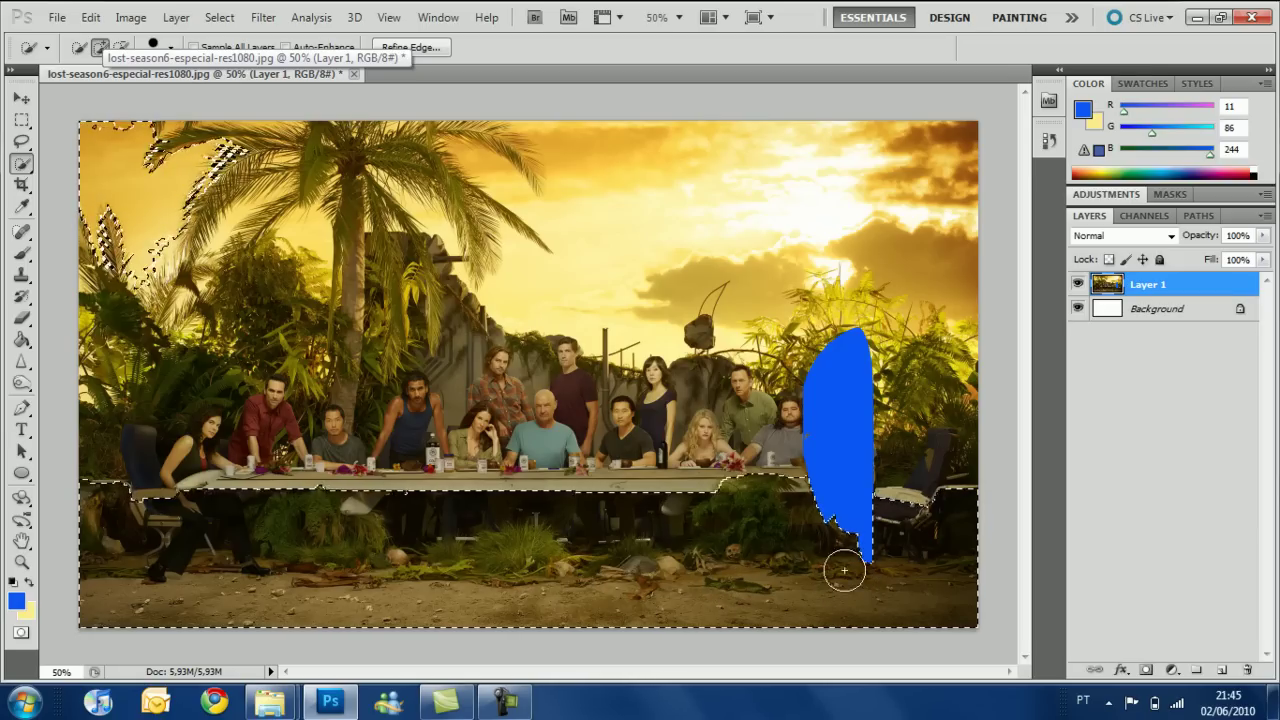
{"action": "left_click", "coordinate": [122, 47]}
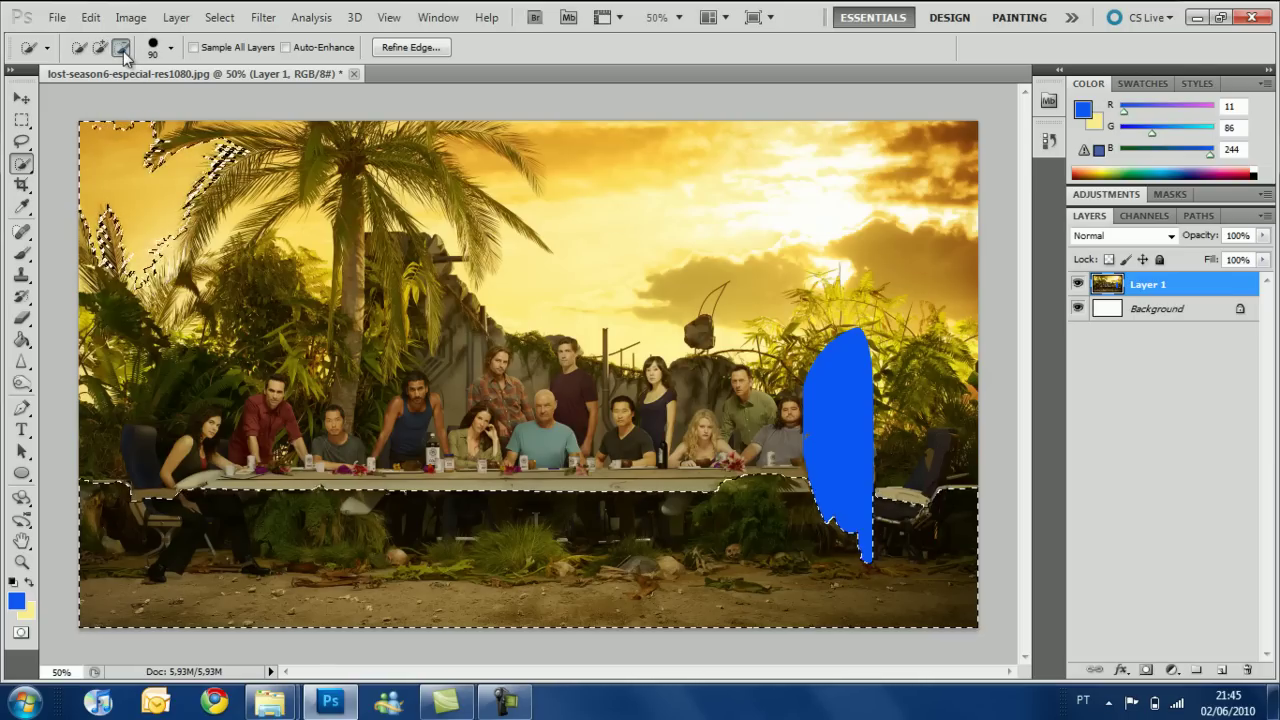
{"action": "mouse_move", "coordinate": [919, 474]}
{"action": "left_mouse_down"}
{"action": "mouse_move", "coordinate": [930, 611]}
{"action": "mouse_move", "coordinate": [877, 592]}
{"action": "mouse_move", "coordinate": [842, 511]}
{"action": "mouse_move", "coordinate": [797, 481]}
{"action": "mouse_move", "coordinate": [109, 493]}
{"action": "mouse_move", "coordinate": [91, 530]}
{"action": "mouse_move", "coordinate": [307, 557]}
{"action": "mouse_move", "coordinate": [815, 565]}
{"action": "left_mouse_up"}
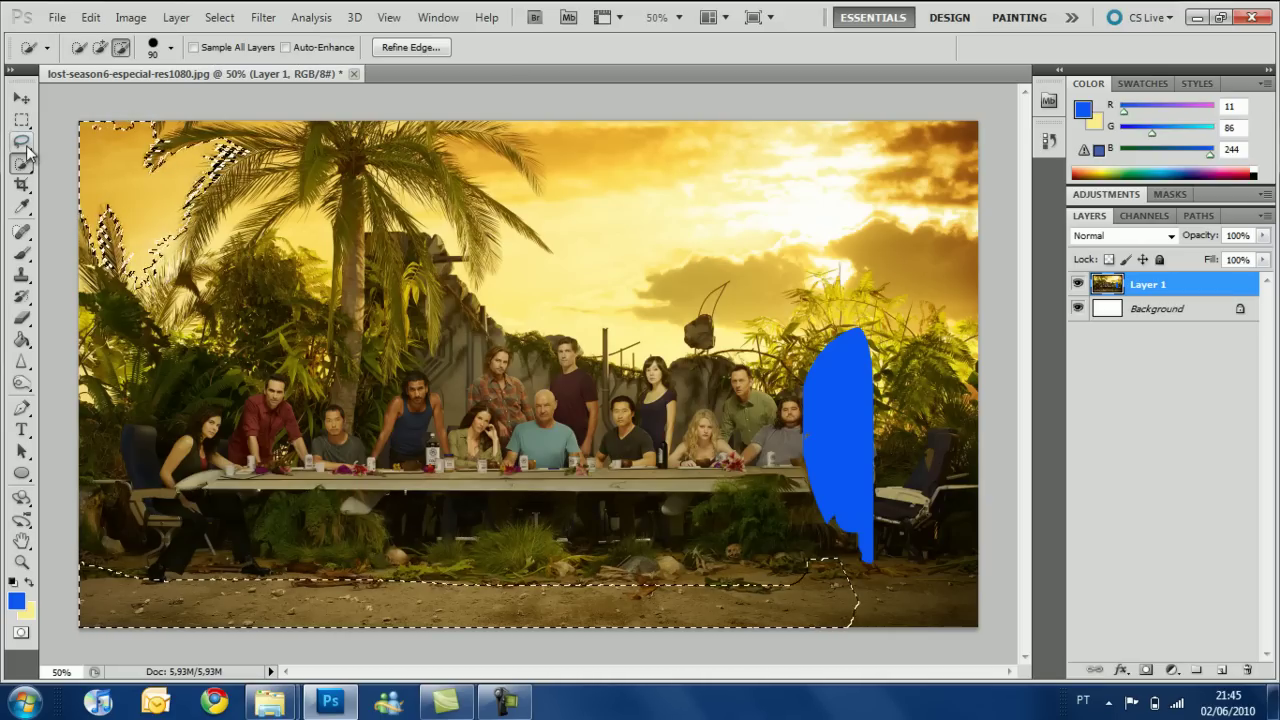
{"action": "left_click", "coordinate": [24, 143]}
{"action": "key", "text": "ctrl+d"}
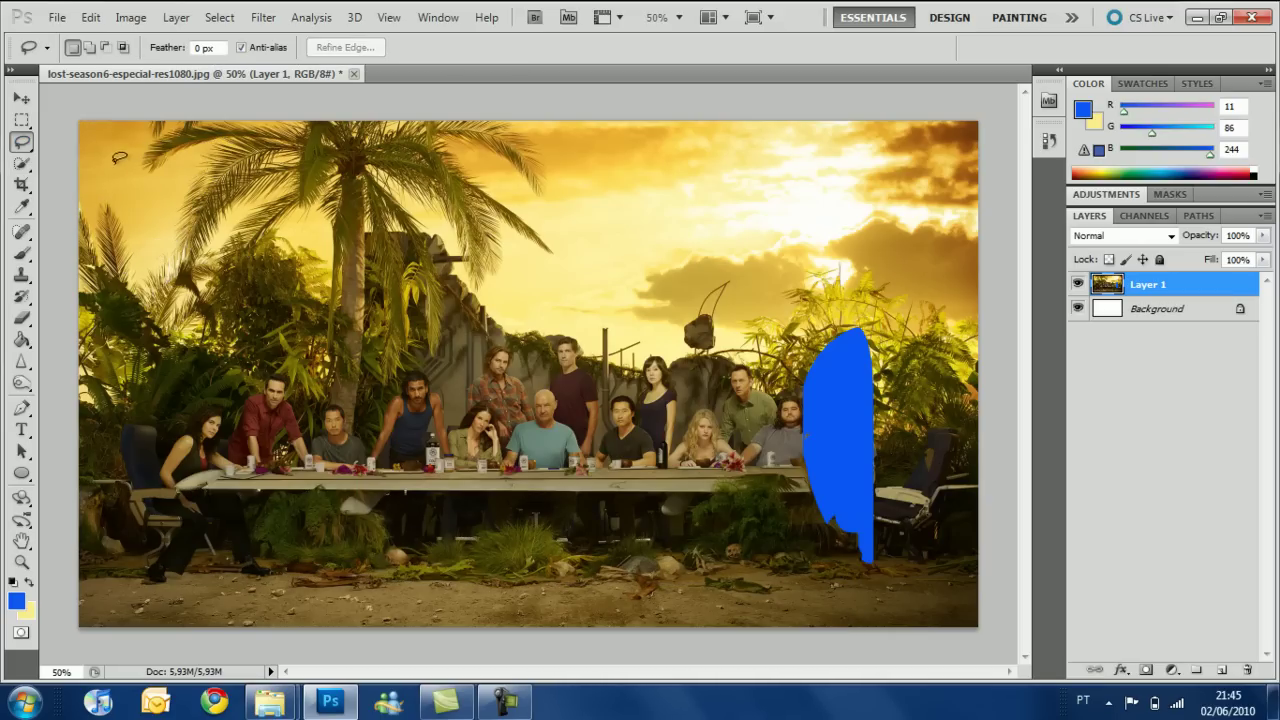
Sample the pale yellow sky with the Eyedropper set to 101 by 101 Average
{"action": "left_click", "coordinate": [22, 163]}
{"action": "left_click", "coordinate": [23, 185]}
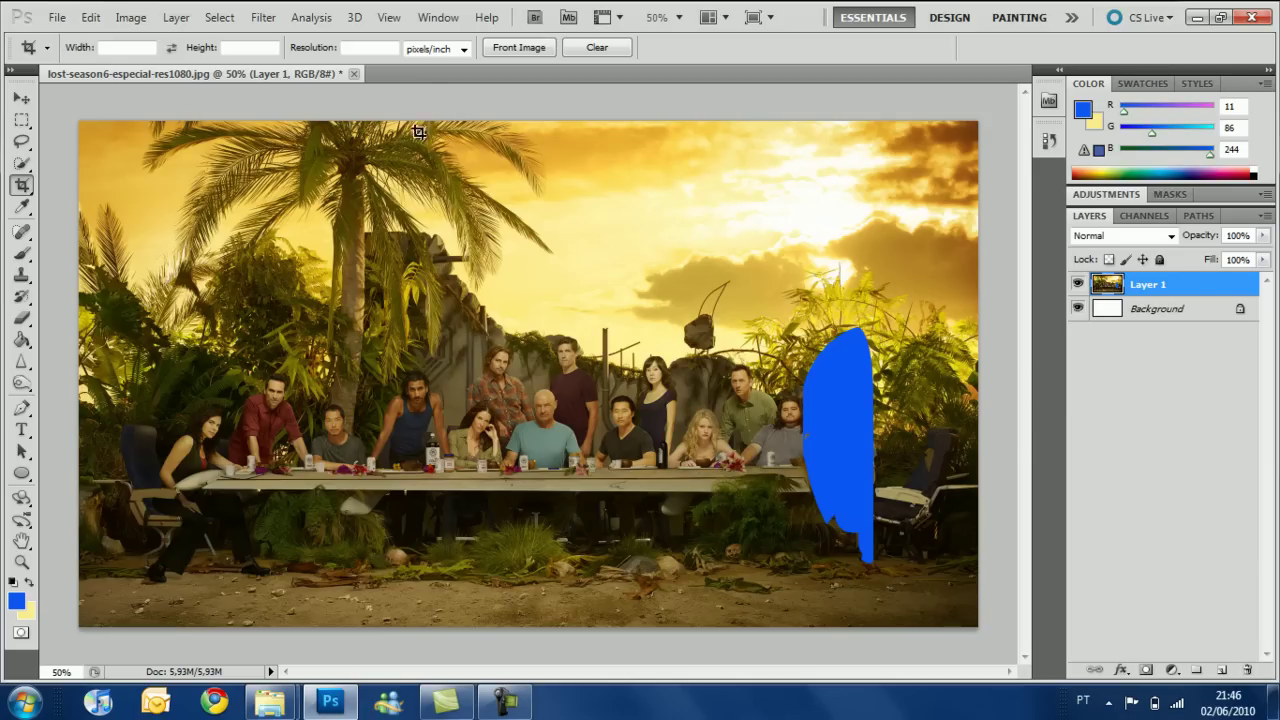
{"action": "left_click", "coordinate": [22, 207]}
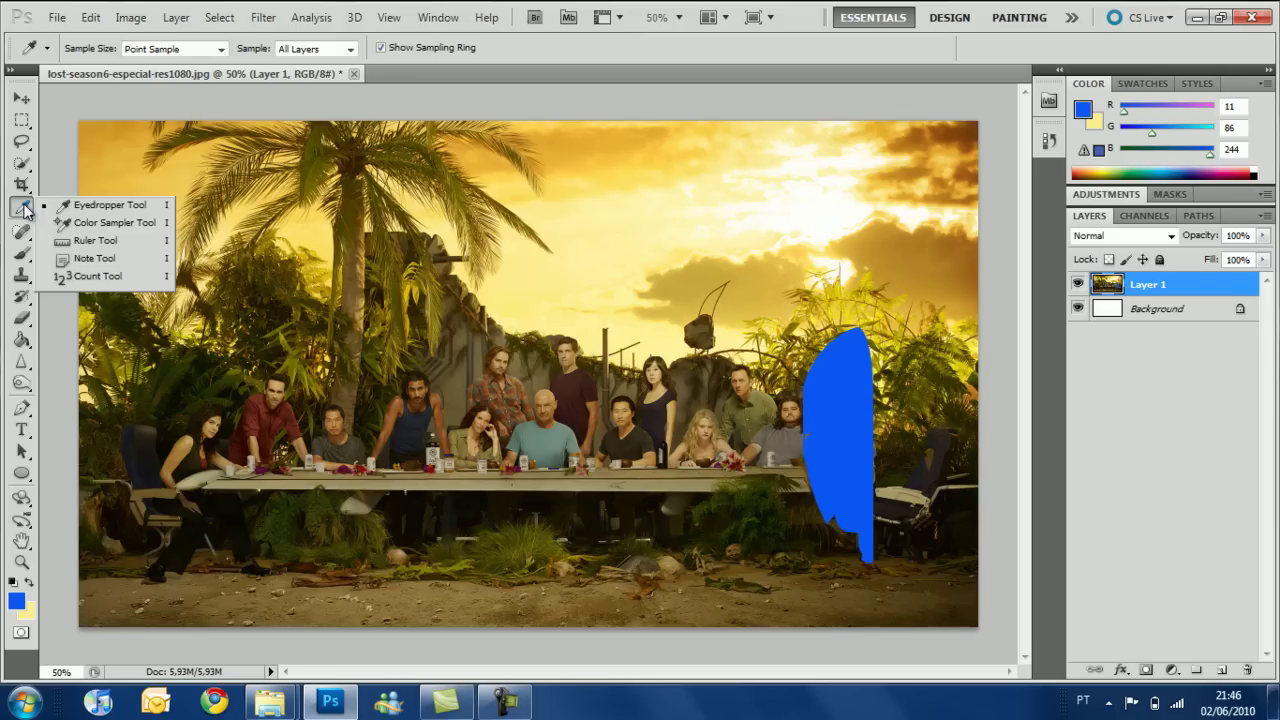
{"action": "left_click", "coordinate": [84, 208]}
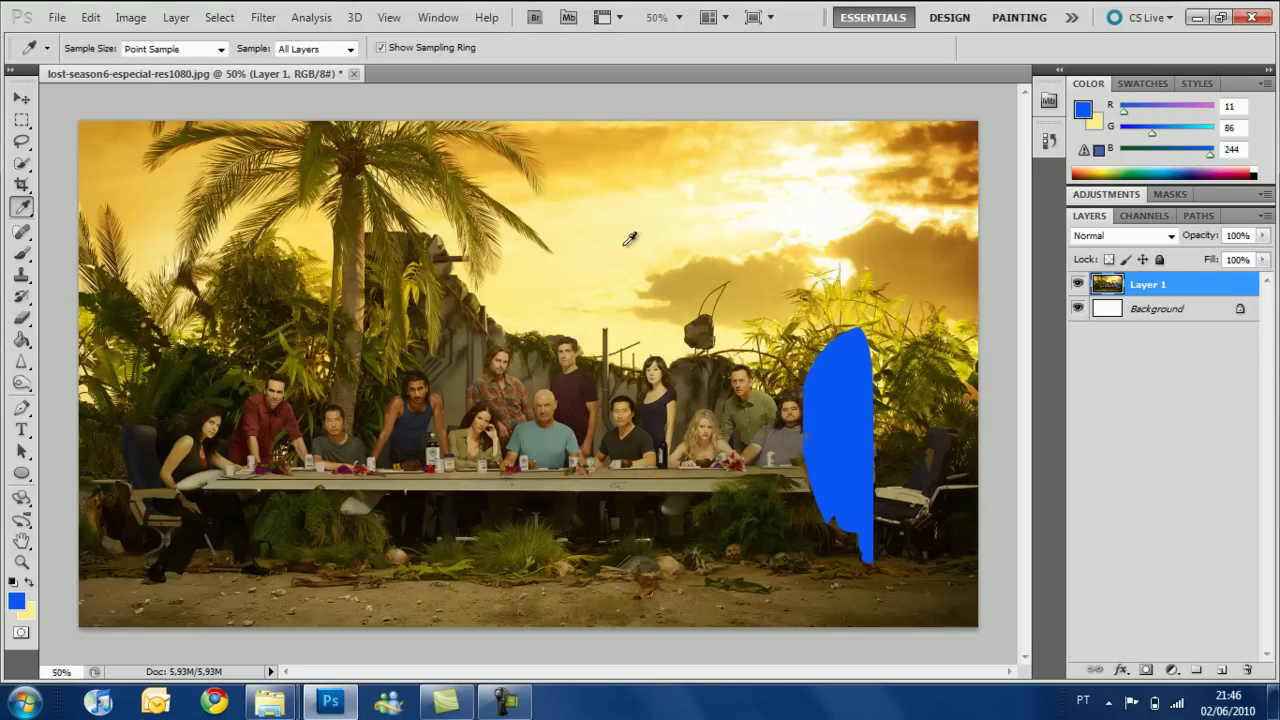
{"action": "left_click", "coordinate": [536, 272]}
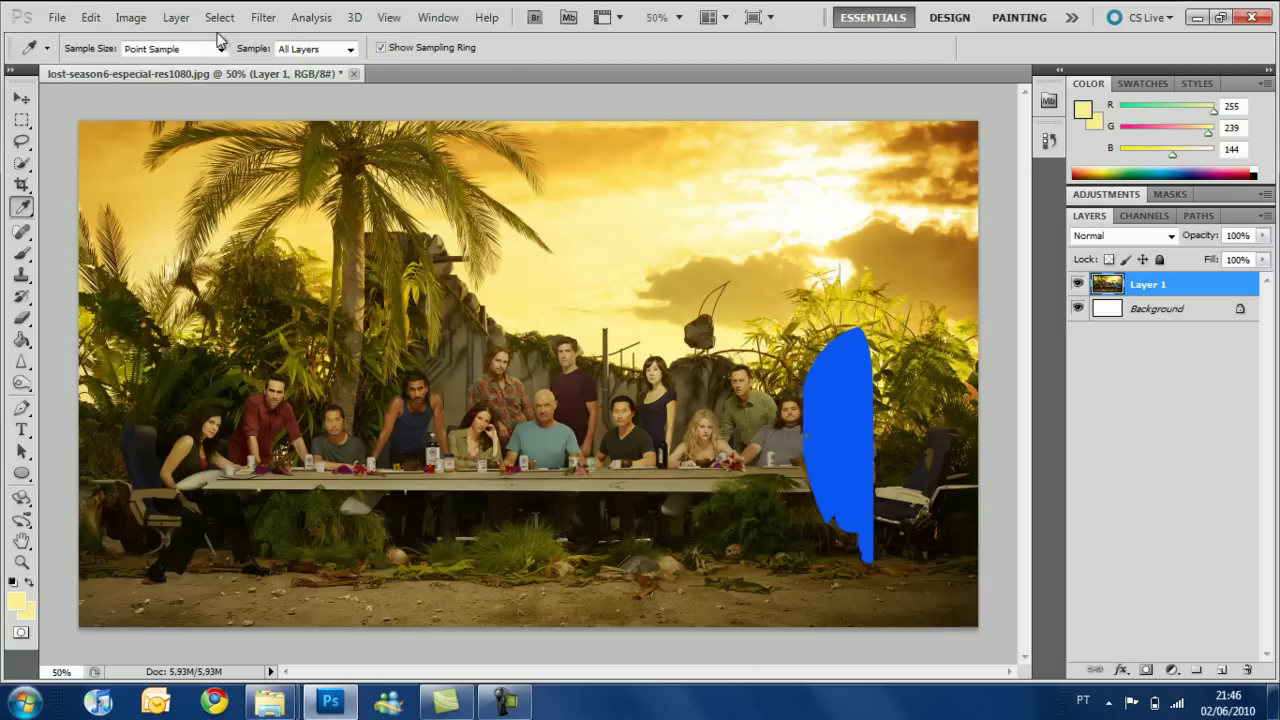
{"action": "left_click", "coordinate": [221, 49]}
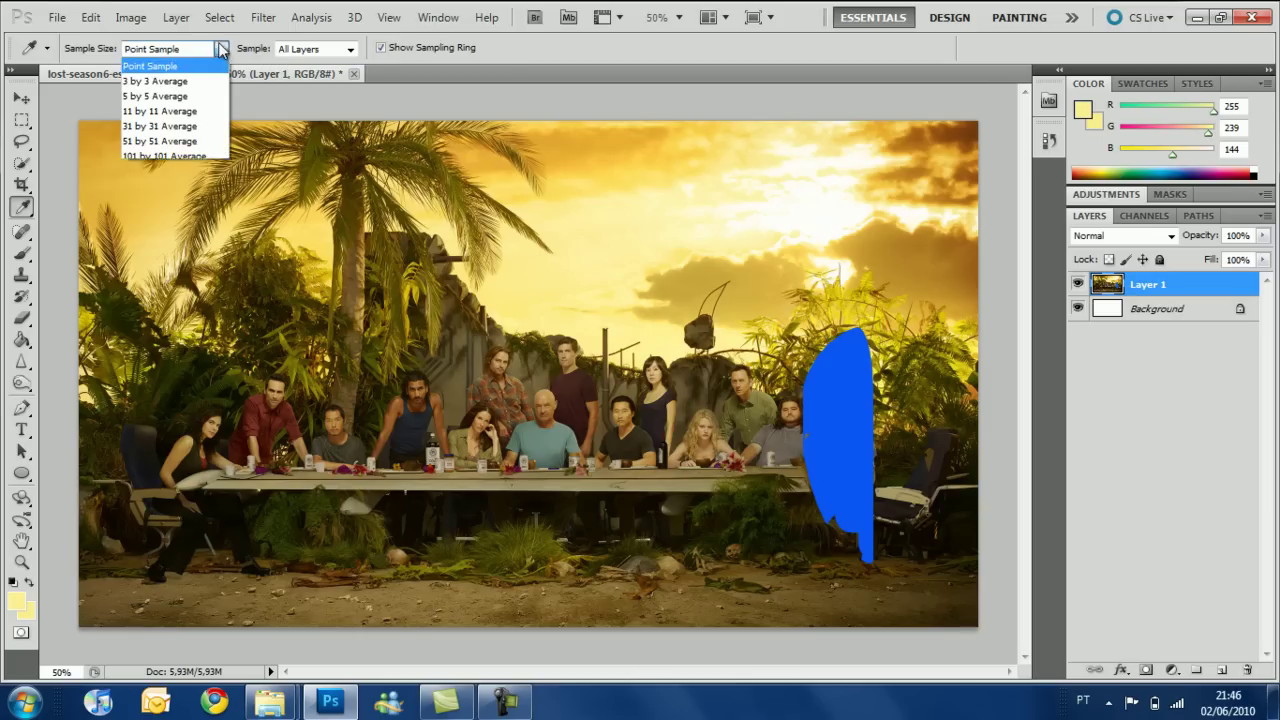
{"action": "left_click", "coordinate": [147, 156]}
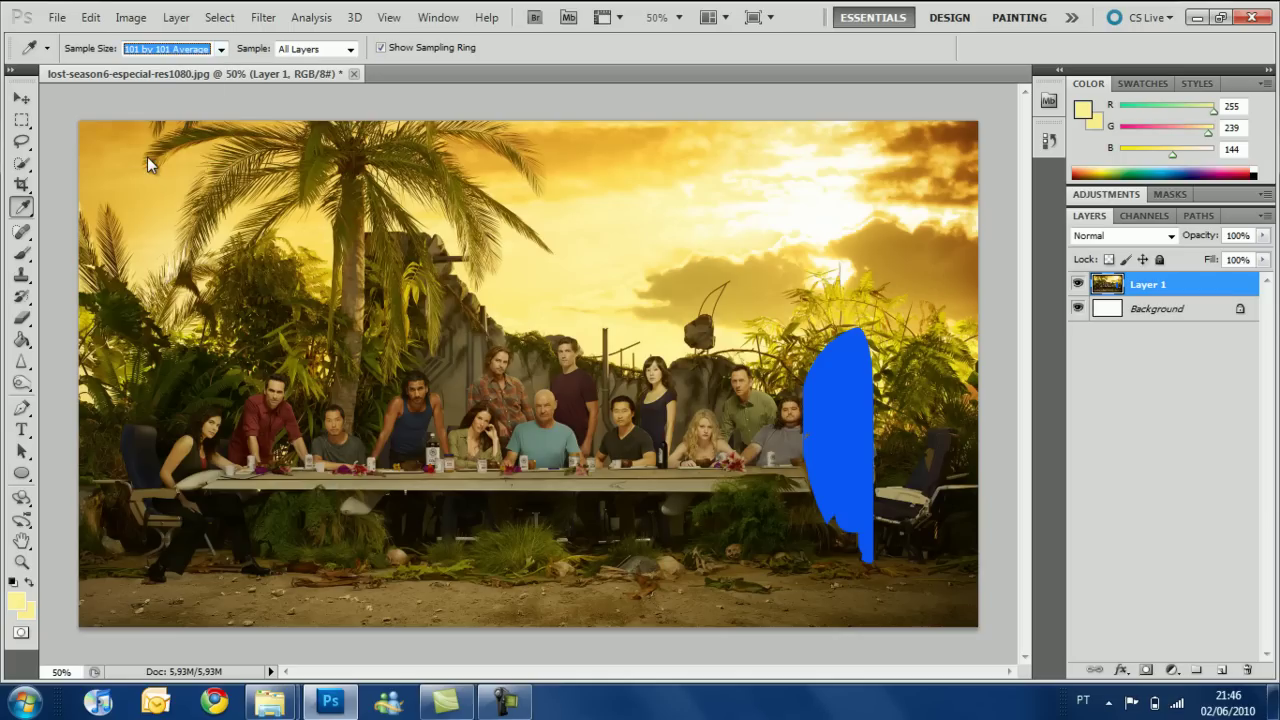
{"action": "left_click", "coordinate": [596, 242]}
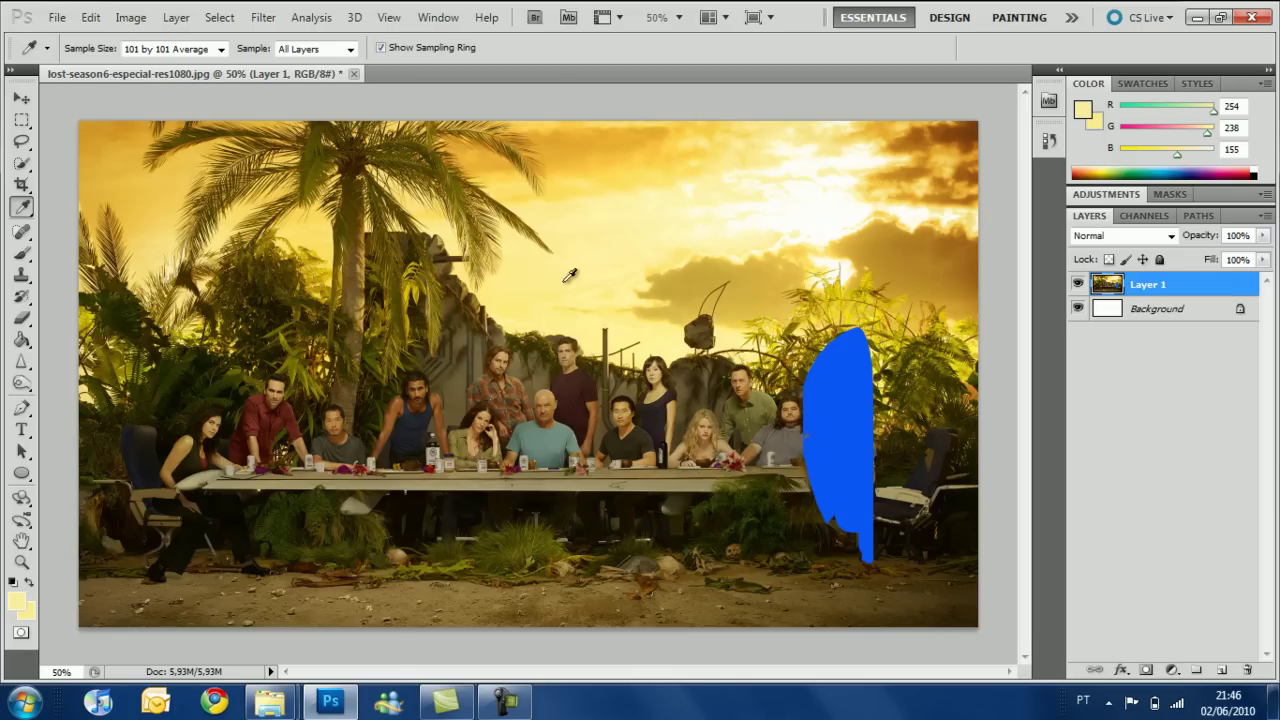
{"action": "left_click", "coordinate": [22, 231]}
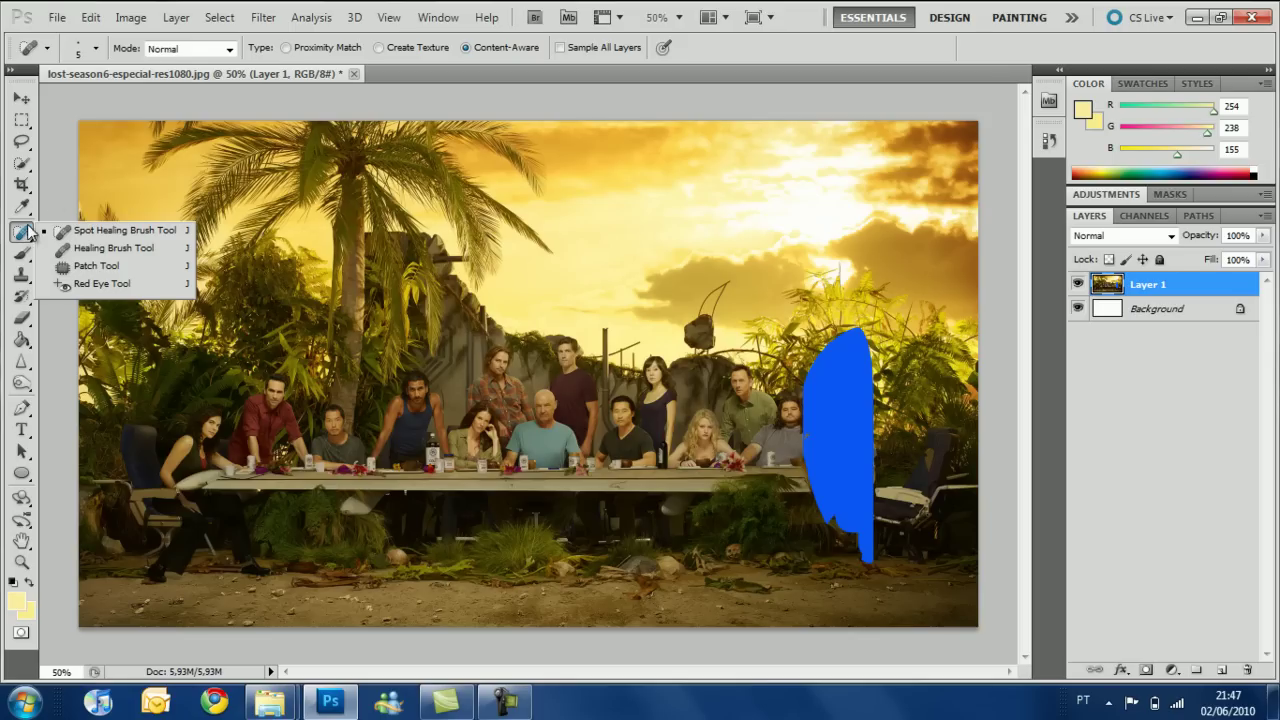
Paint pale yellow bands across the sky with the Brush Tool
{"action": "left_click", "coordinate": [62, 202]}
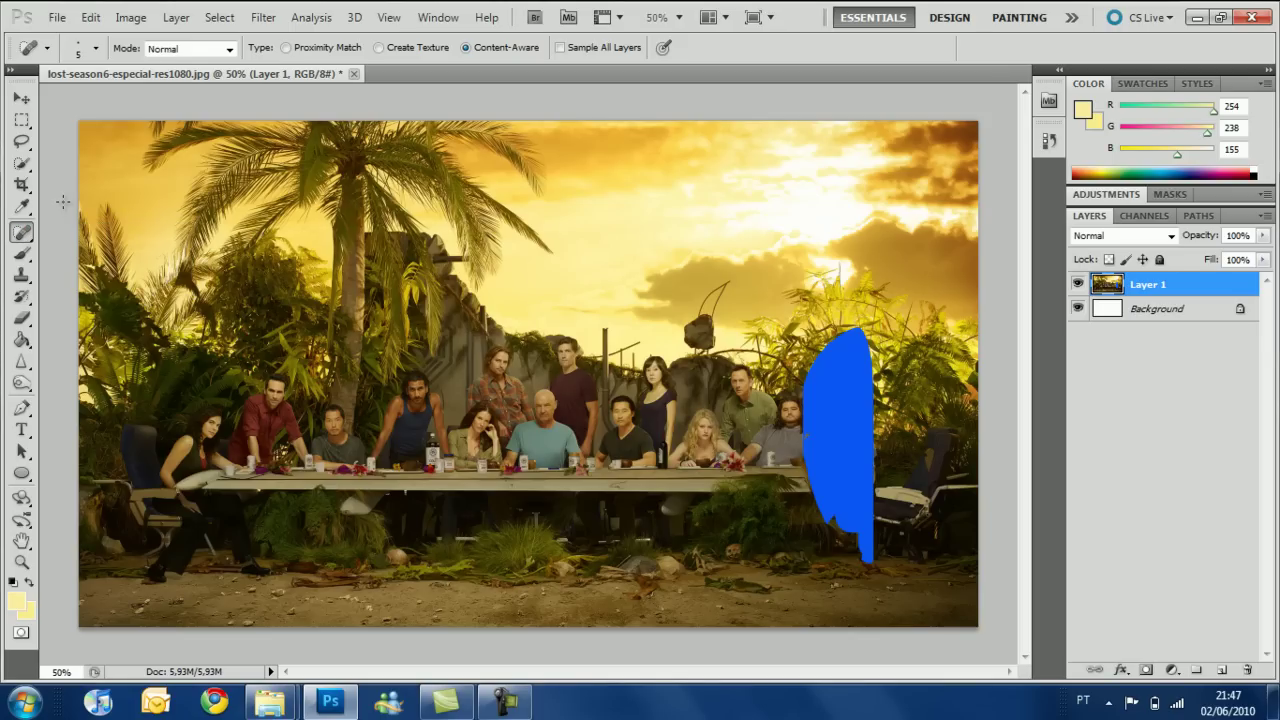
{"action": "left_click_drag", "start_coordinate": [28, 255], "coordinate": [65, 262]}
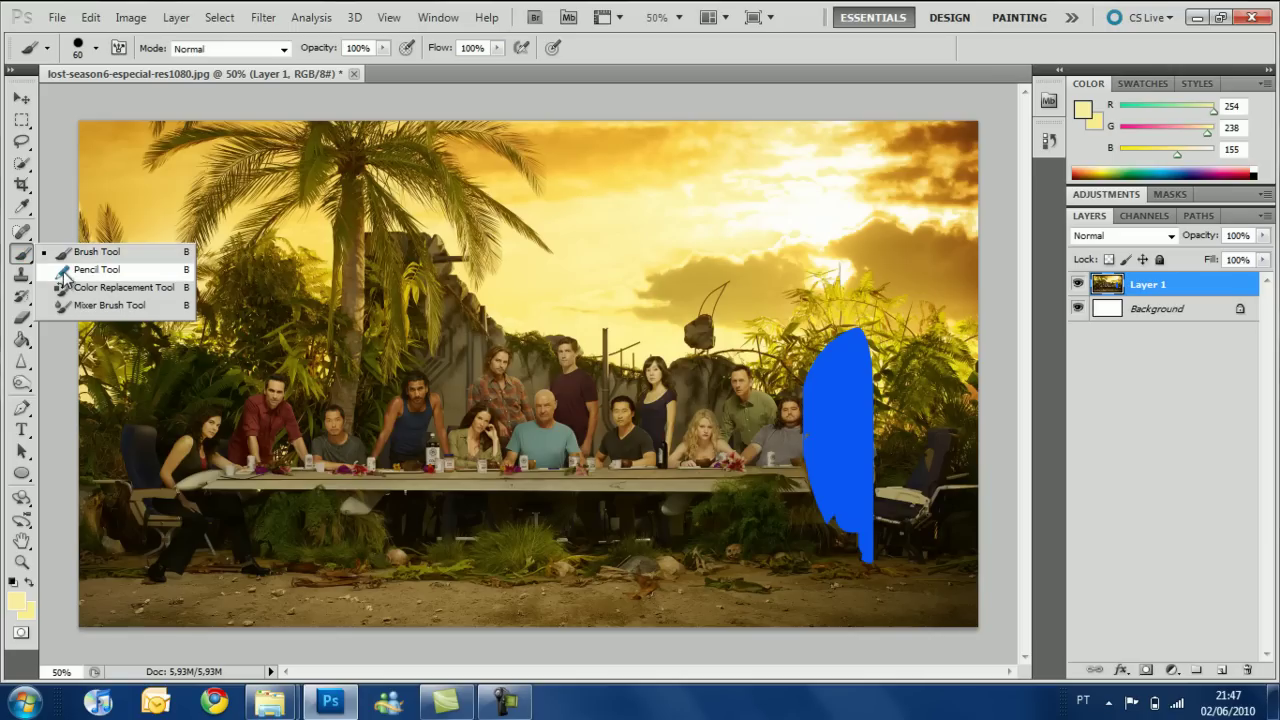
{"action": "left_click", "coordinate": [65, 262]}
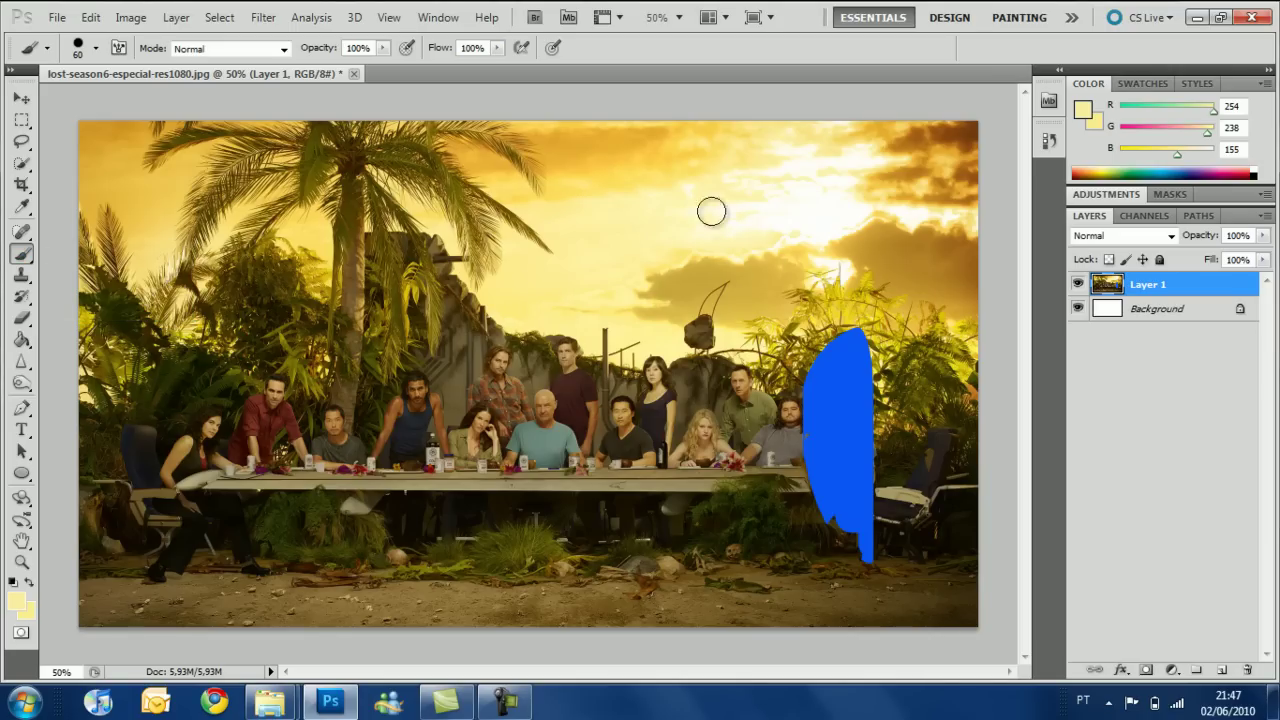
{"action": "mouse_move", "coordinate": [626, 183]}
{"action": "left_mouse_down"}
{"action": "mouse_move", "coordinate": [626, 291]}
{"action": "mouse_move", "coordinate": [757, 271]}
{"action": "left_mouse_up"}
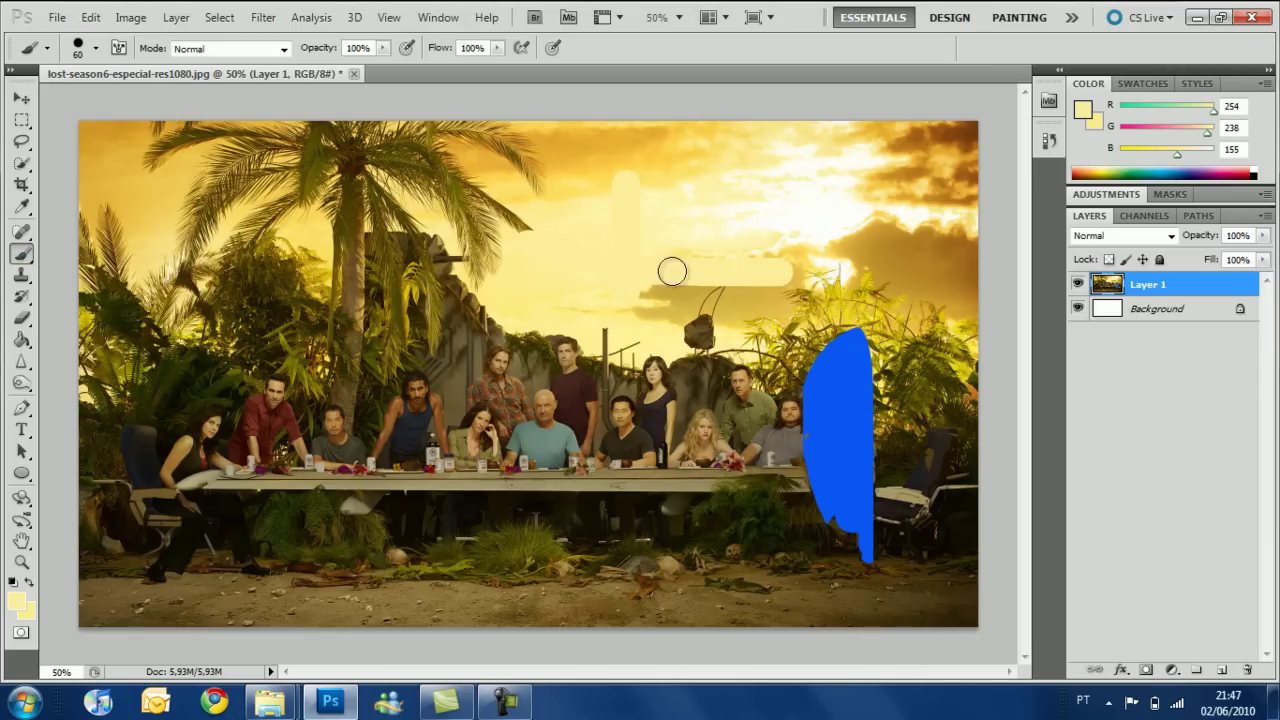
{"action": "mouse_move", "coordinate": [603, 289]}
{"action": "left_mouse_down"}
{"action": "mouse_move", "coordinate": [759, 301]}
{"action": "mouse_move", "coordinate": [637, 311]}
{"action": "mouse_move", "coordinate": [680, 297]}
{"action": "left_mouse_up"}
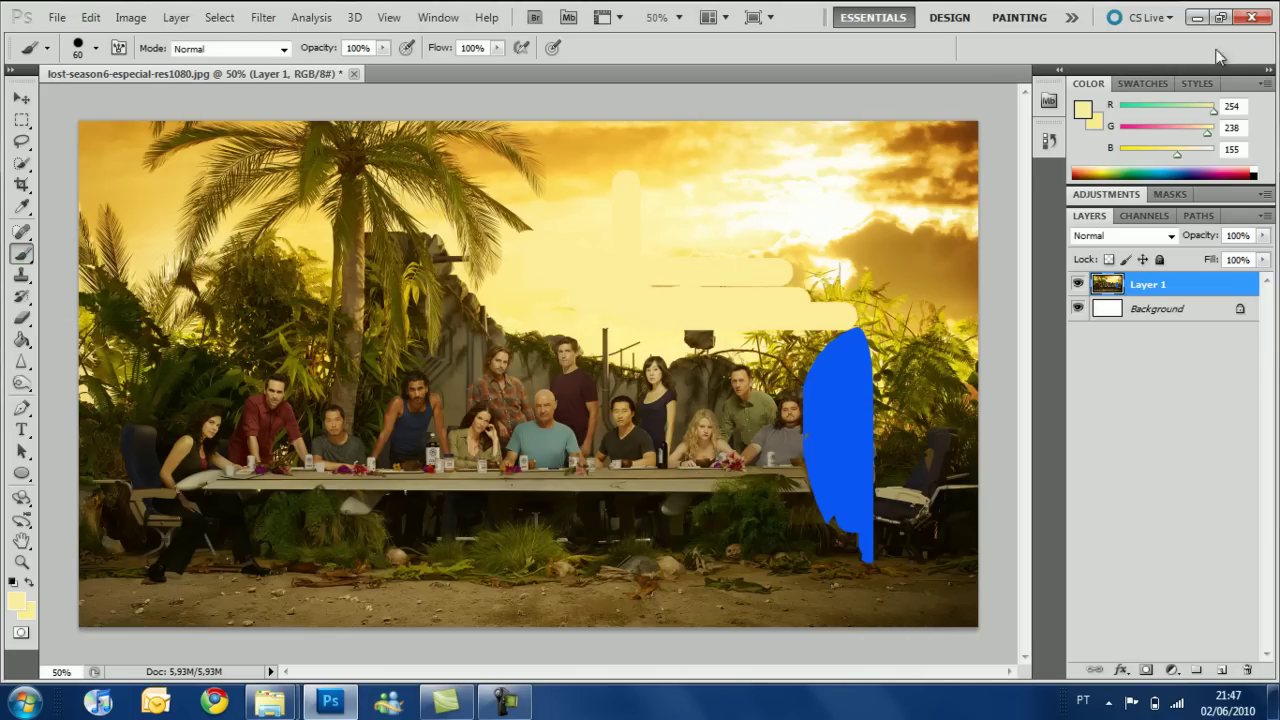
Set the foreground to vivid blue and paint a looping blue scribble across the sky
{"action": "left_click", "coordinate": [1083, 110]}
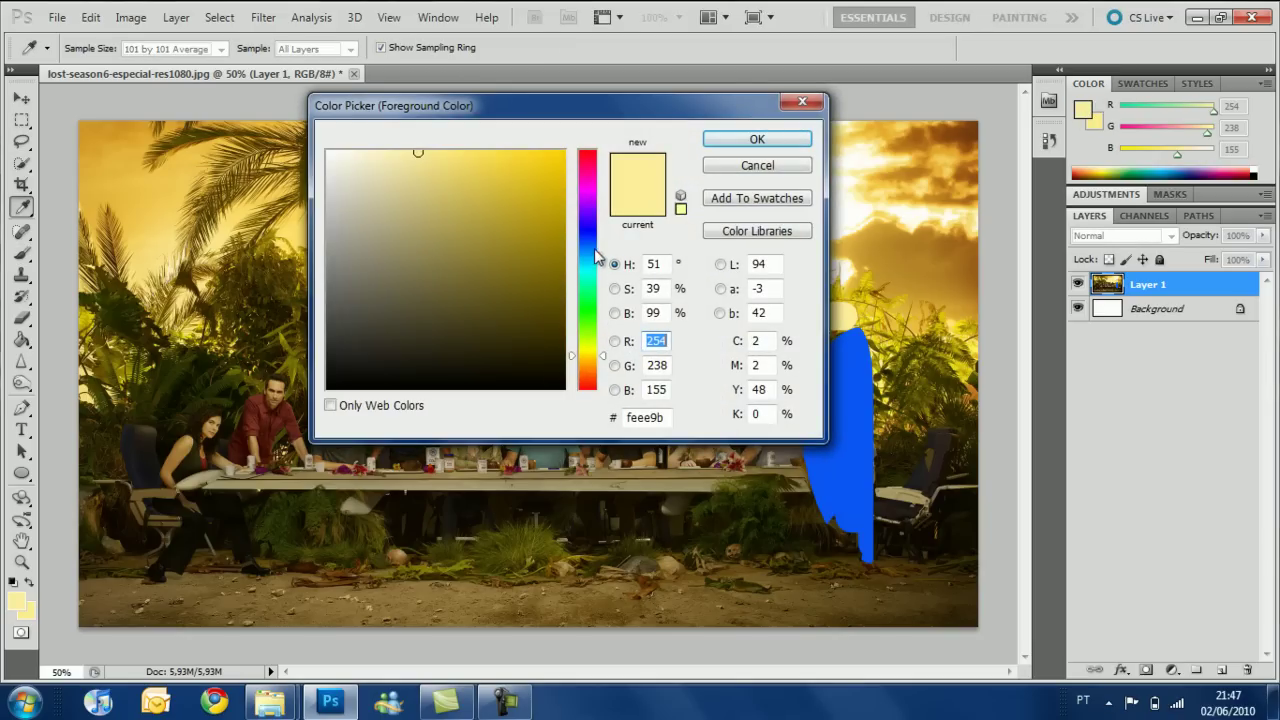
{"action": "left_click_drag", "start_coordinate": [592, 262], "coordinate": [588, 239]}
{"action": "left_click", "coordinate": [545, 177]}
{"action": "left_click", "coordinate": [757, 139]}
{"action": "mouse_move", "coordinate": [678, 183]}
{"action": "left_mouse_down"}
{"action": "mouse_move", "coordinate": [680, 266]}
{"action": "mouse_move", "coordinate": [823, 197]}
{"action": "mouse_move", "coordinate": [872, 212]}
{"action": "left_mouse_up"}
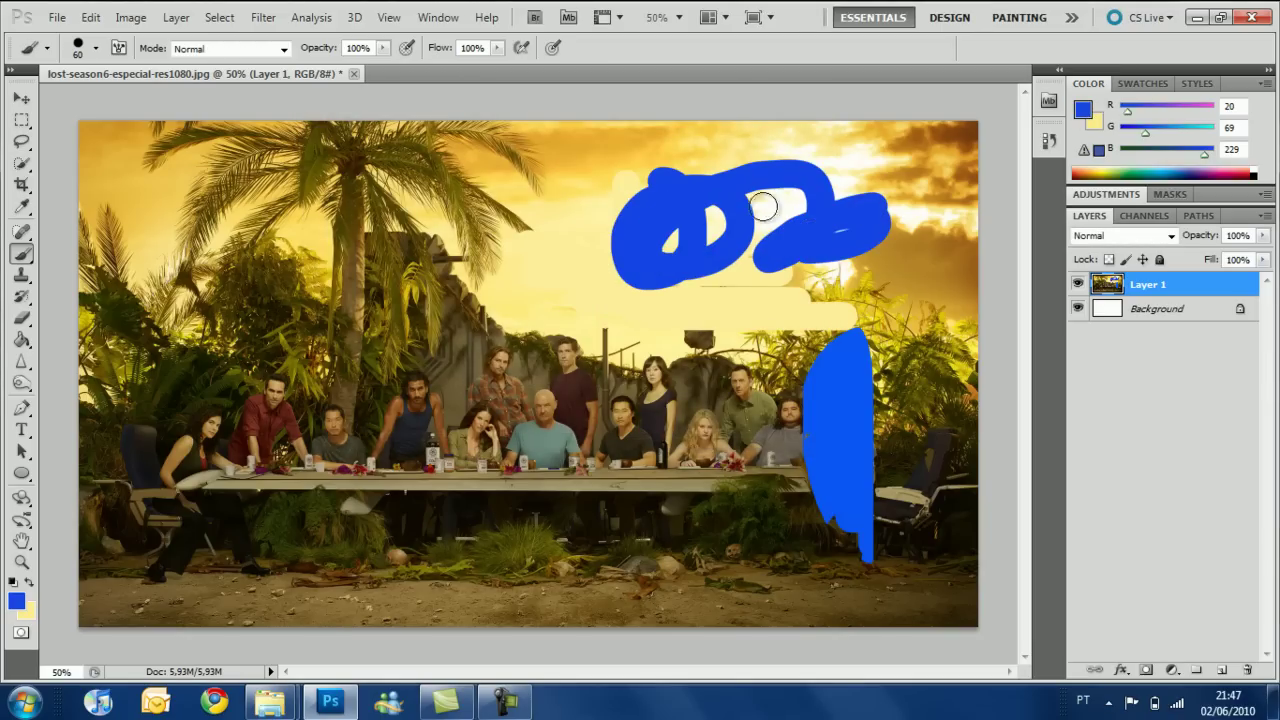
{"action": "right_click", "coordinate": [22, 252]}
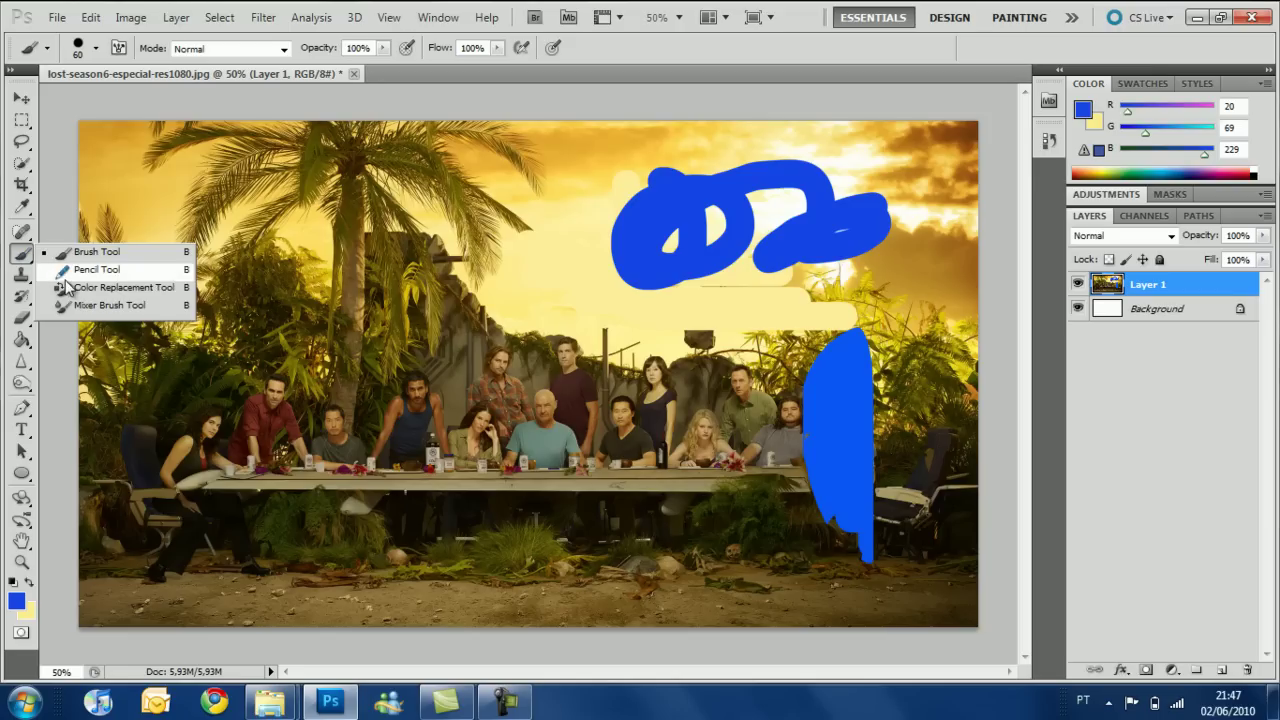
{"action": "left_click", "coordinate": [65, 276]}
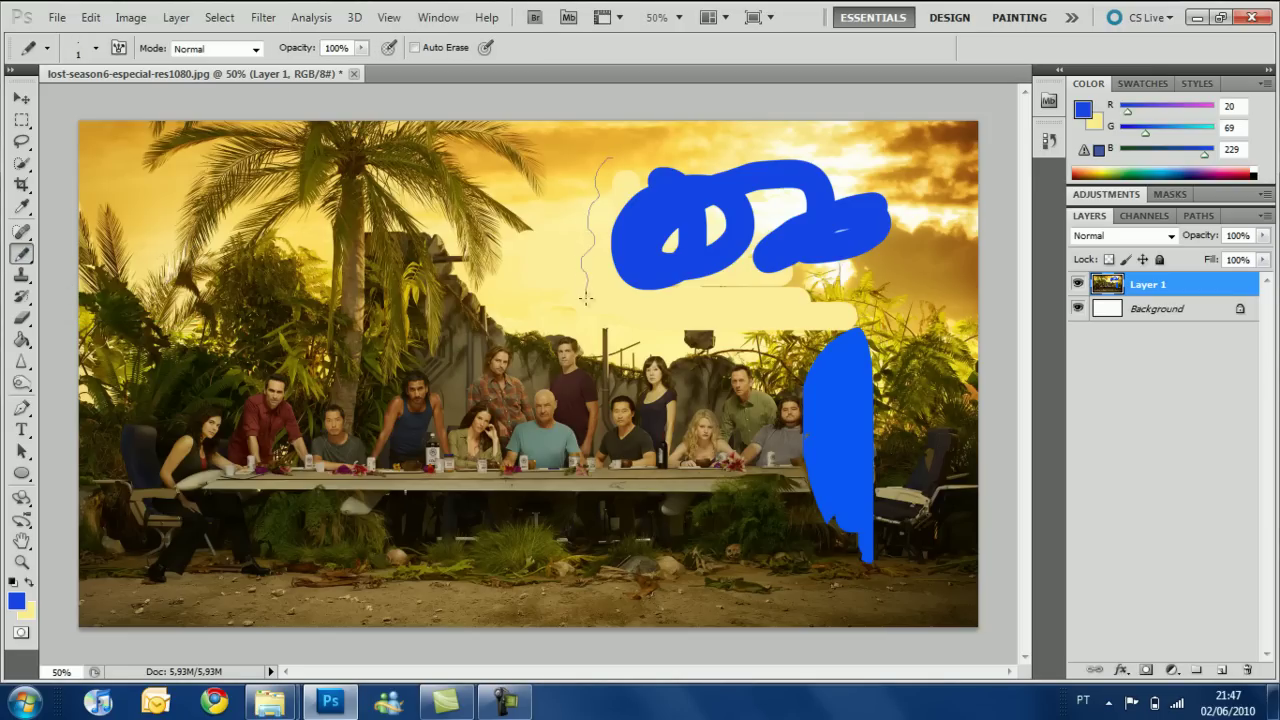
Set a Clone Stamp source on the bottom sand and clone it over the lower-left ground
{"action": "left_click", "coordinate": [22, 276]}
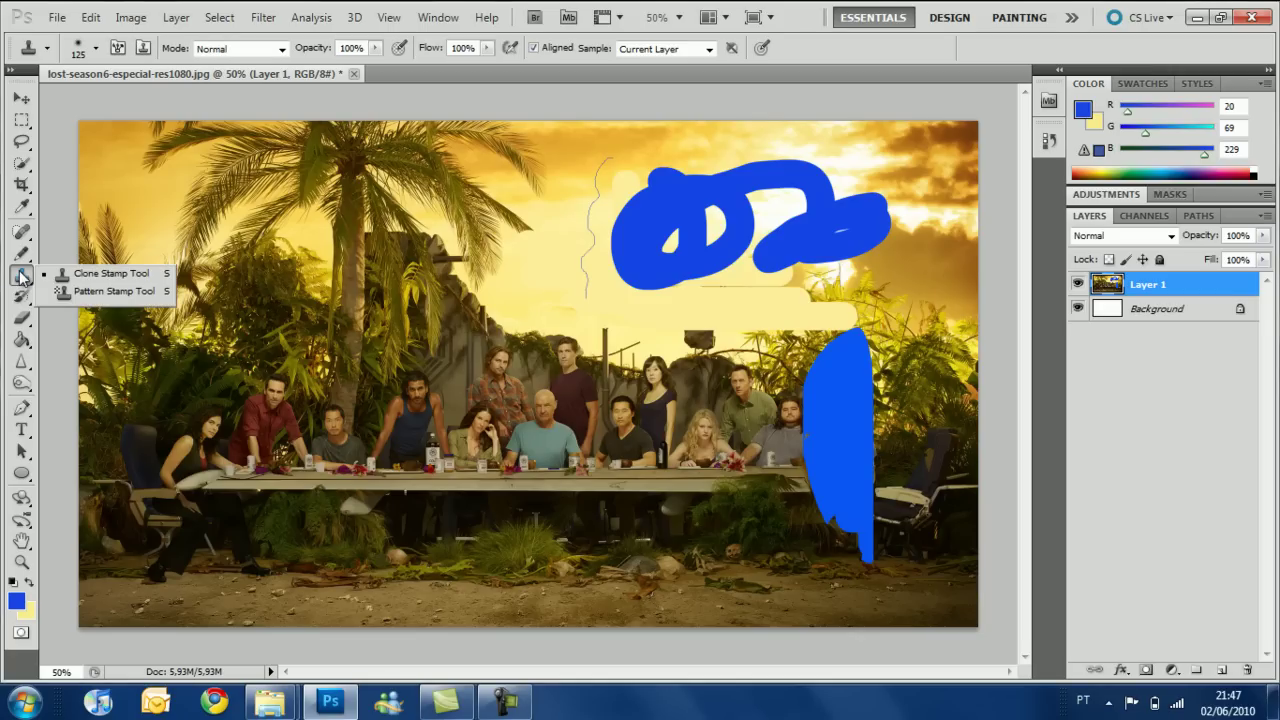
{"action": "left_click", "coordinate": [68, 279]}
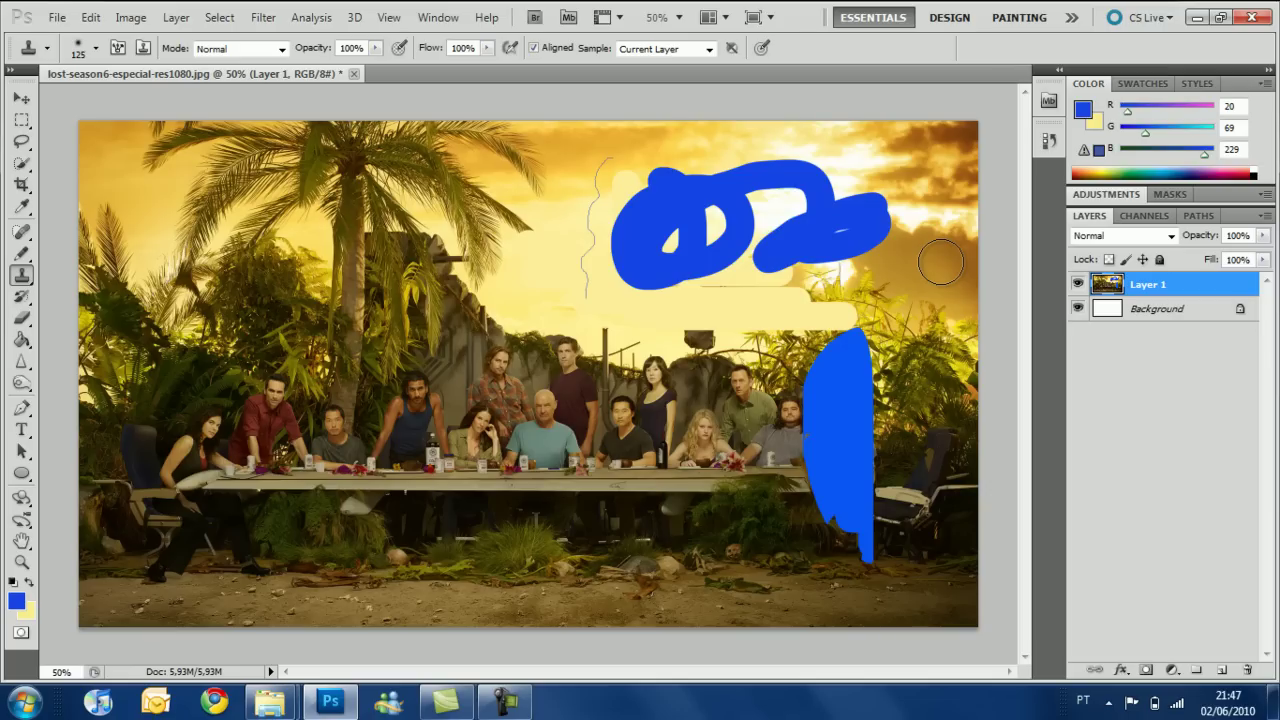
{"action": "left_click", "coordinate": [539, 595], "text": "alt"}
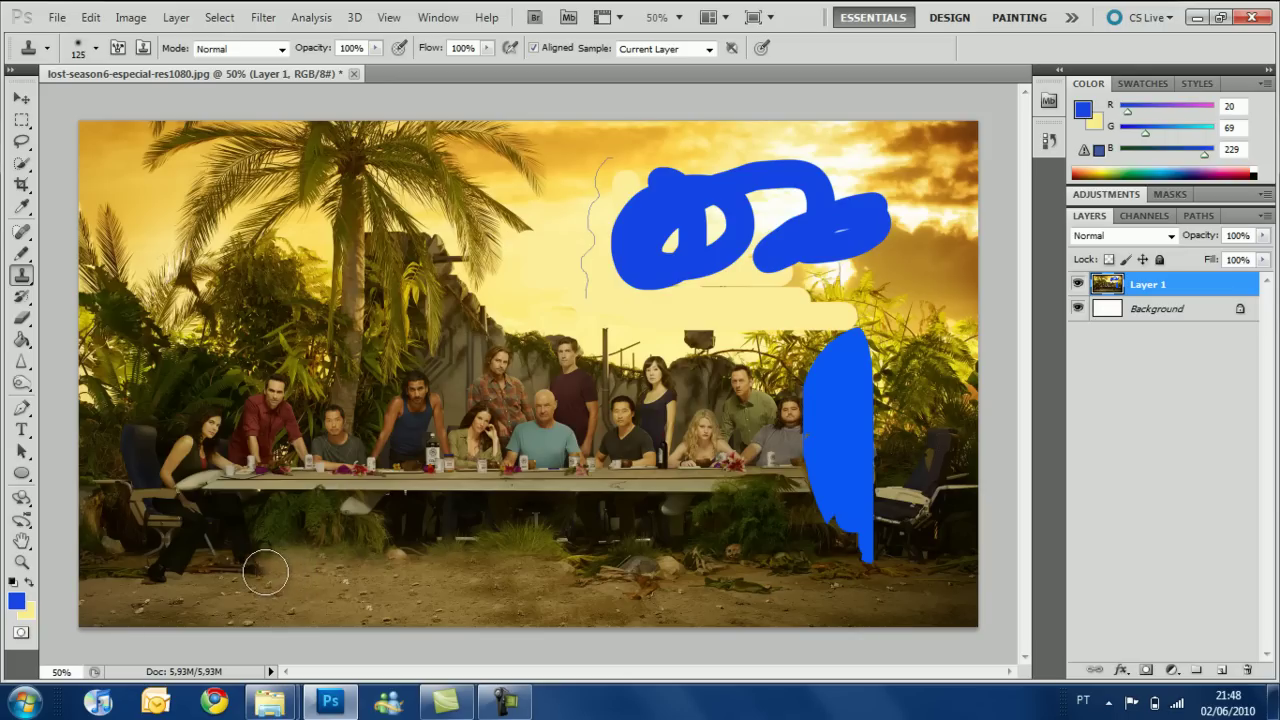
{"action": "mouse_move", "coordinate": [253, 572]}
{"action": "left_mouse_down"}
{"action": "mouse_move", "coordinate": [217, 571]}
{"action": "mouse_move", "coordinate": [234, 560]}
{"action": "mouse_move", "coordinate": [155, 572]}
{"action": "left_mouse_up"}
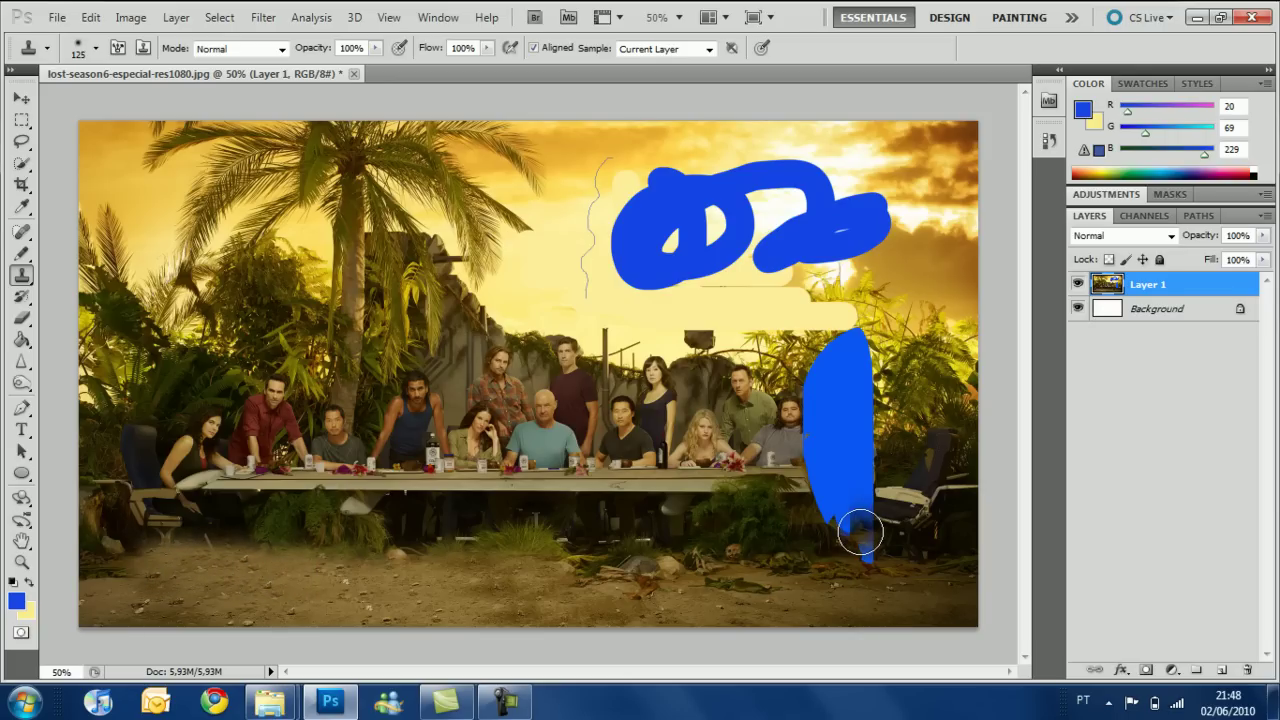
{"action": "left_click_drag", "start_coordinate": [21, 296], "coordinate": [60, 294]}
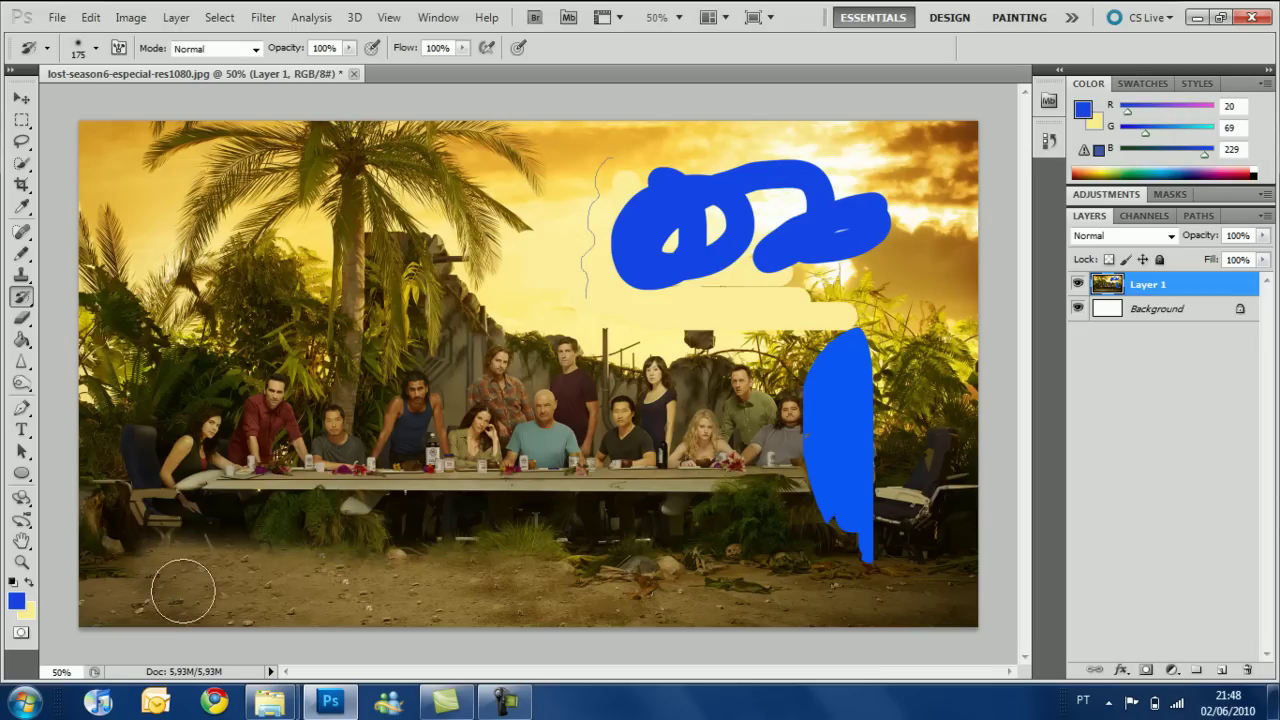
History-brush the original photo back over the strokes, then erase a large sky patch to white
{"action": "mouse_move", "coordinate": [143, 557]}
{"action": "left_mouse_down"}
{"action": "mouse_move", "coordinate": [493, 560]}
{"action": "mouse_move", "coordinate": [640, 584]}
{"action": "mouse_move", "coordinate": [215, 593]}
{"action": "mouse_move", "coordinate": [120, 583]}
{"action": "left_mouse_up"}
{"action": "mouse_move", "coordinate": [586, 180]}
{"action": "left_mouse_down"}
{"action": "mouse_move", "coordinate": [549, 392]}
{"action": "mouse_move", "coordinate": [579, 210]}
{"action": "mouse_move", "coordinate": [464, 258]}
{"action": "mouse_move", "coordinate": [609, 188]}
{"action": "mouse_move", "coordinate": [635, 288]}
{"action": "mouse_move", "coordinate": [622, 291]}
{"action": "mouse_move", "coordinate": [777, 231]}
{"action": "mouse_move", "coordinate": [798, 165]}
{"action": "mouse_move", "coordinate": [656, 200]}
{"action": "mouse_move", "coordinate": [731, 245]}
{"action": "mouse_move", "coordinate": [863, 231]}
{"action": "mouse_move", "coordinate": [810, 283]}
{"action": "mouse_move", "coordinate": [872, 326]}
{"action": "mouse_move", "coordinate": [786, 330]}
{"action": "mouse_move", "coordinate": [852, 343]}
{"action": "mouse_move", "coordinate": [891, 432]}
{"action": "mouse_move", "coordinate": [812, 480]}
{"action": "left_mouse_up"}
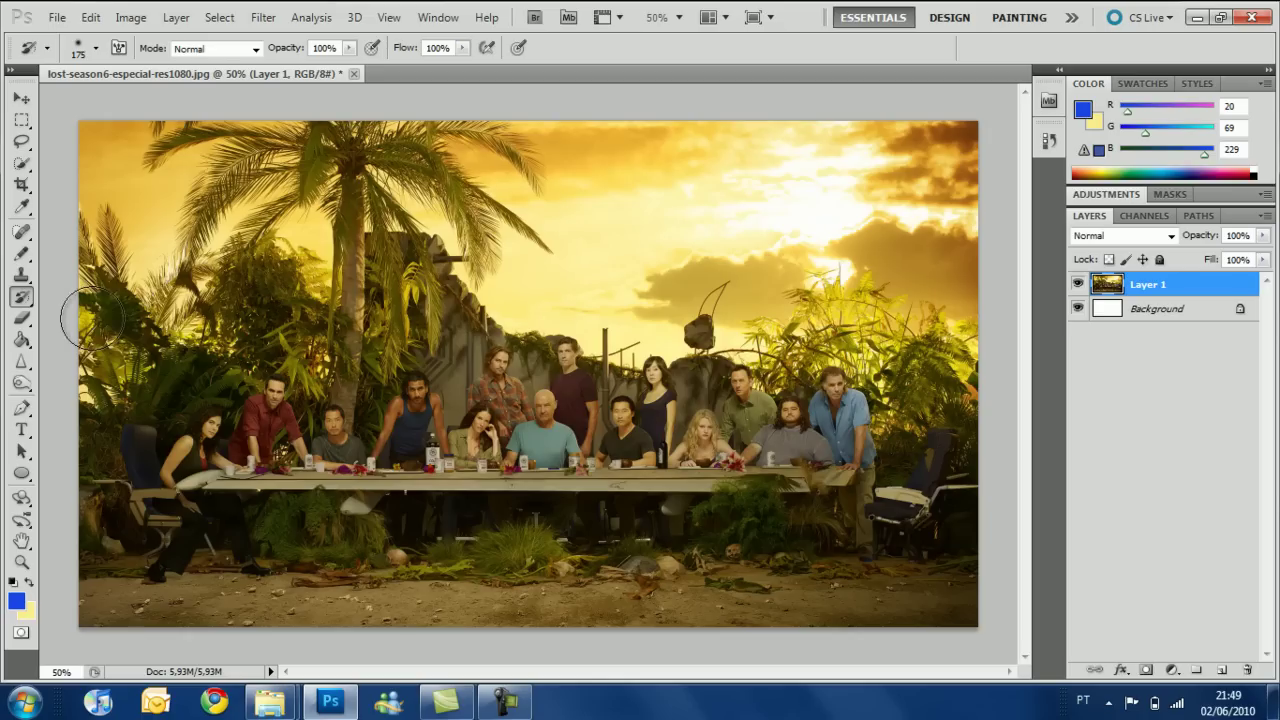
{"action": "left_click", "coordinate": [21, 318]}
{"action": "left_click", "coordinate": [78, 320]}
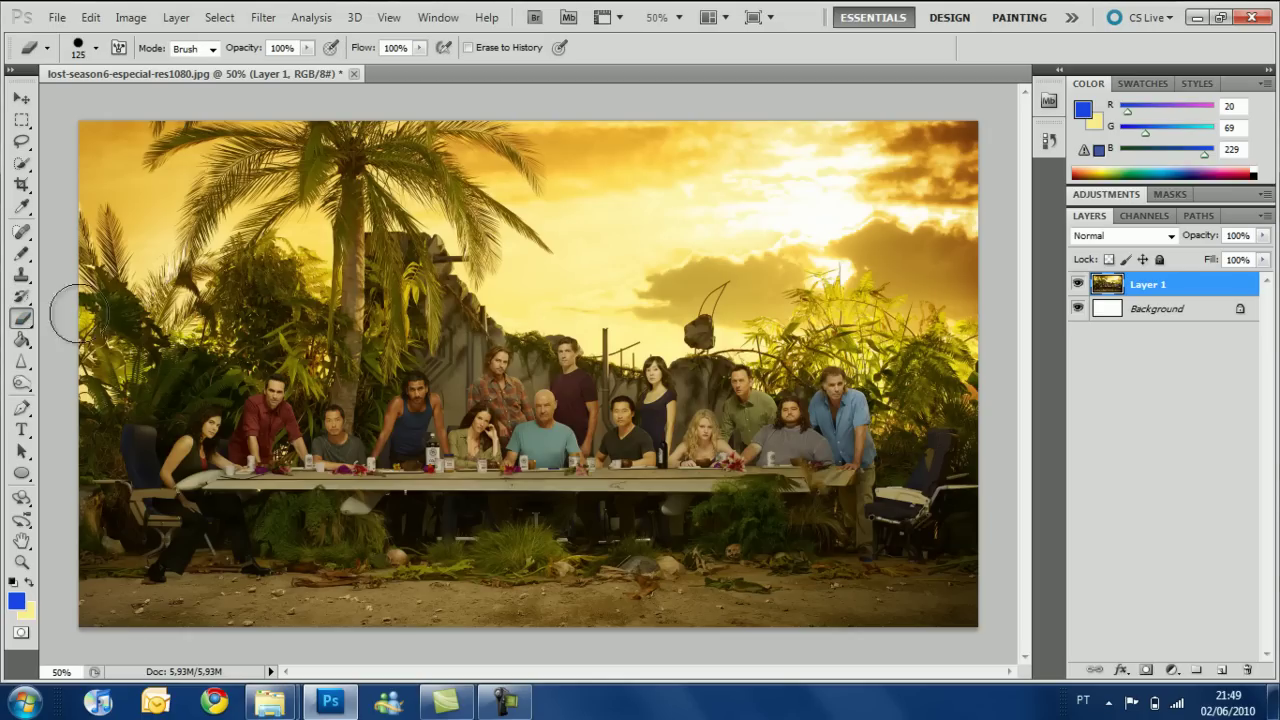
{"action": "mouse_move", "coordinate": [604, 218]}
{"action": "left_mouse_down"}
{"action": "mouse_move", "coordinate": [840, 216]}
{"action": "mouse_move", "coordinate": [670, 288]}
{"action": "mouse_move", "coordinate": [788, 250]}
{"action": "mouse_move", "coordinate": [700, 244]}
{"action": "mouse_move", "coordinate": [686, 214]}
{"action": "mouse_move", "coordinate": [600, 208]}
{"action": "mouse_move", "coordinate": [682, 375]}
{"action": "mouse_move", "coordinate": [738, 364]}
{"action": "mouse_move", "coordinate": [703, 355]}
{"action": "mouse_move", "coordinate": [794, 322]}
{"action": "left_mouse_up"}
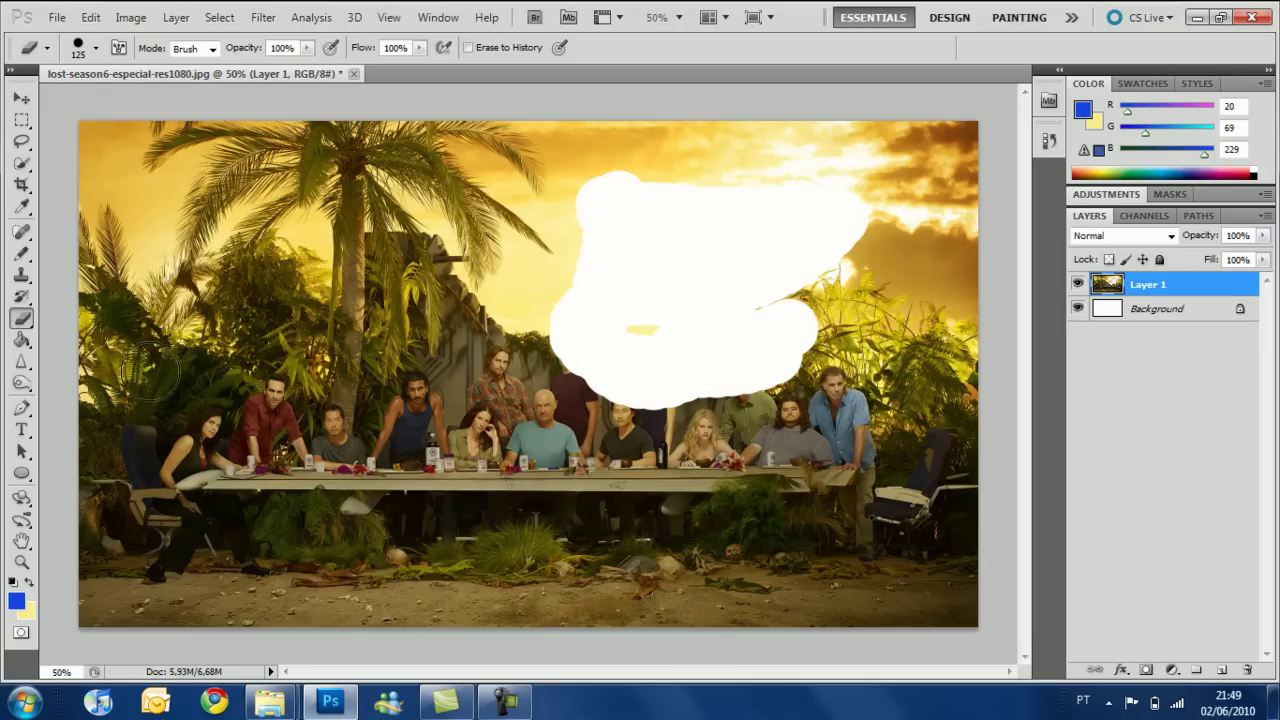
Fill the white erased blob above the cast with blue using the Paint Bucket
{"action": "left_click", "coordinate": [21, 340]}
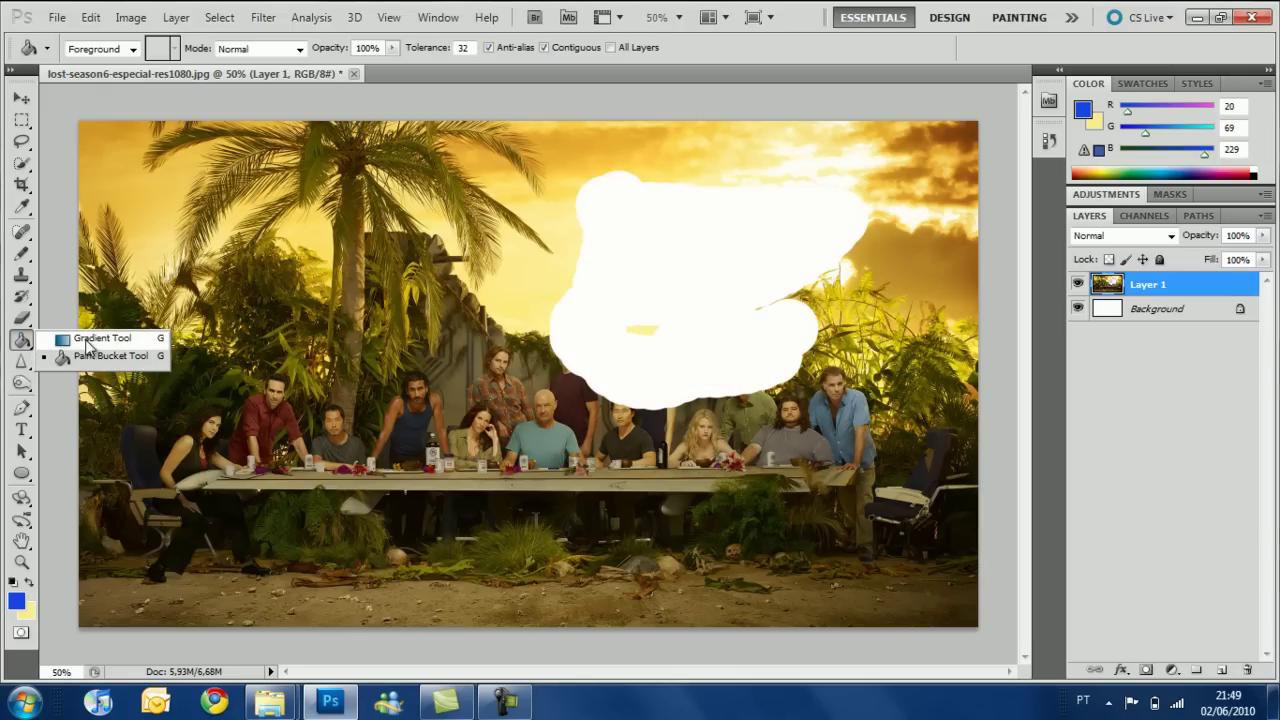
{"action": "left_click", "coordinate": [80, 357]}
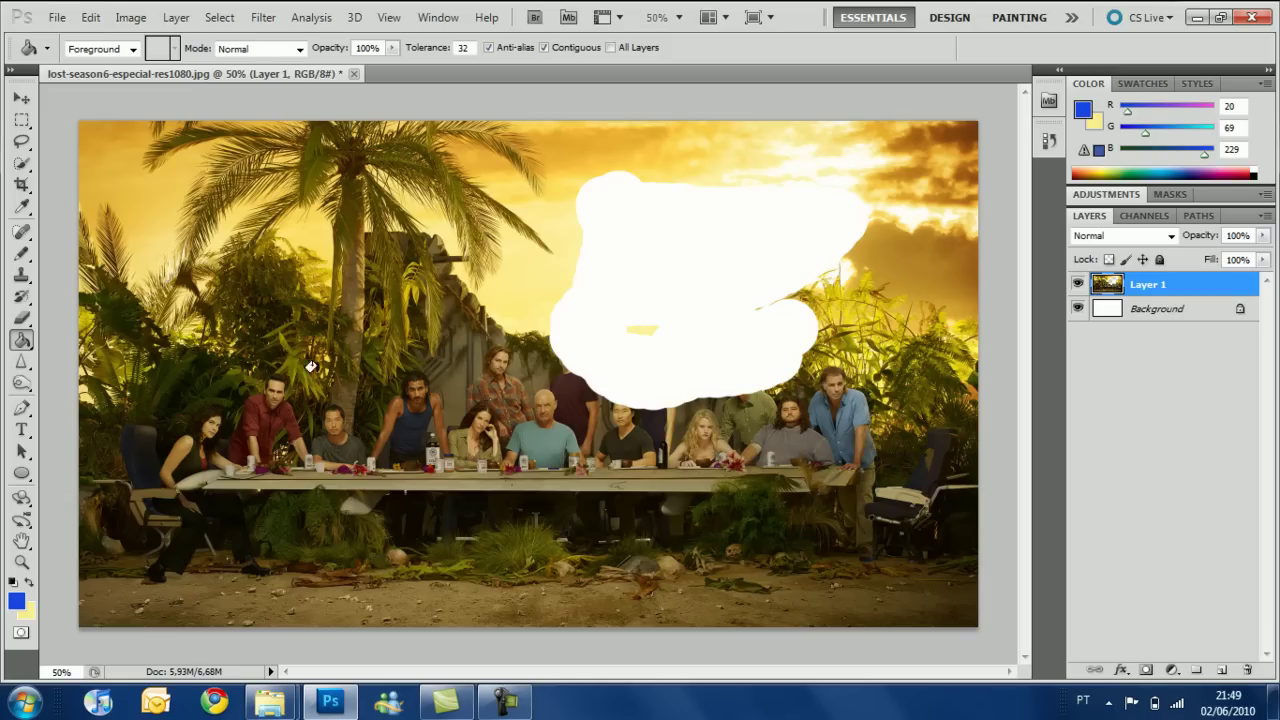
{"action": "left_click", "coordinate": [647, 231]}
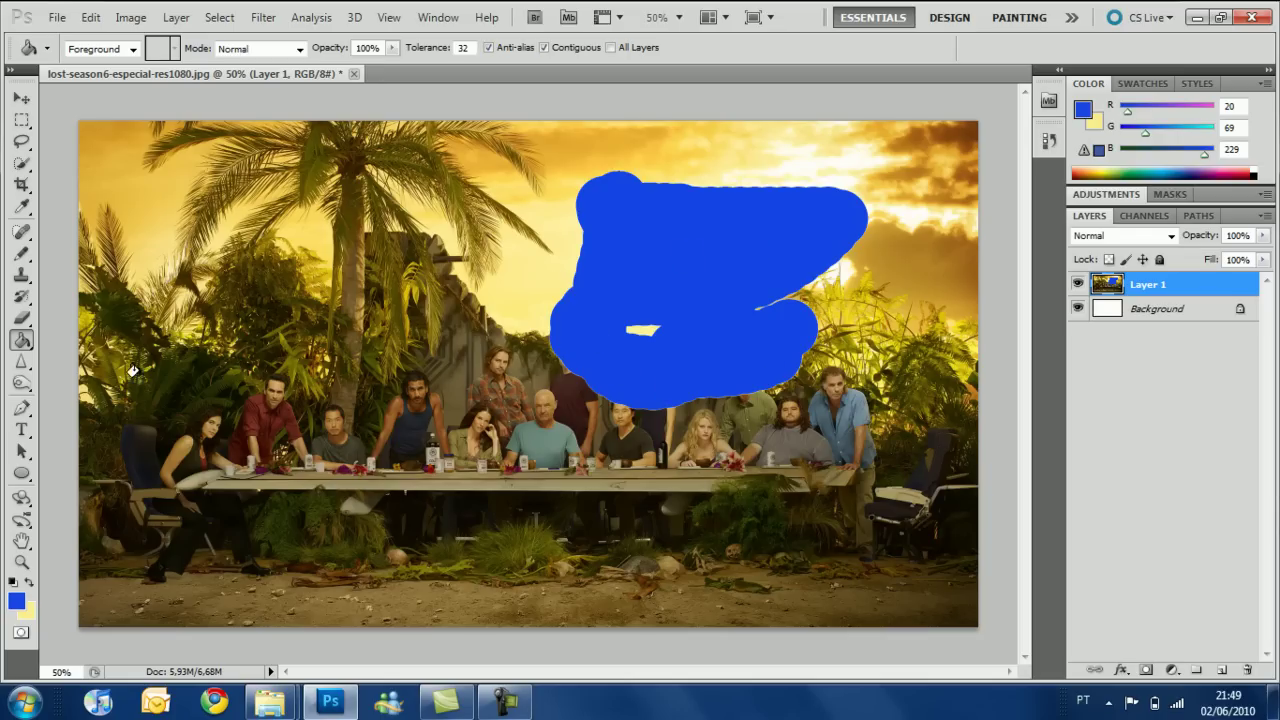
{"action": "left_click_drag", "start_coordinate": [21, 340], "coordinate": [73, 346]}
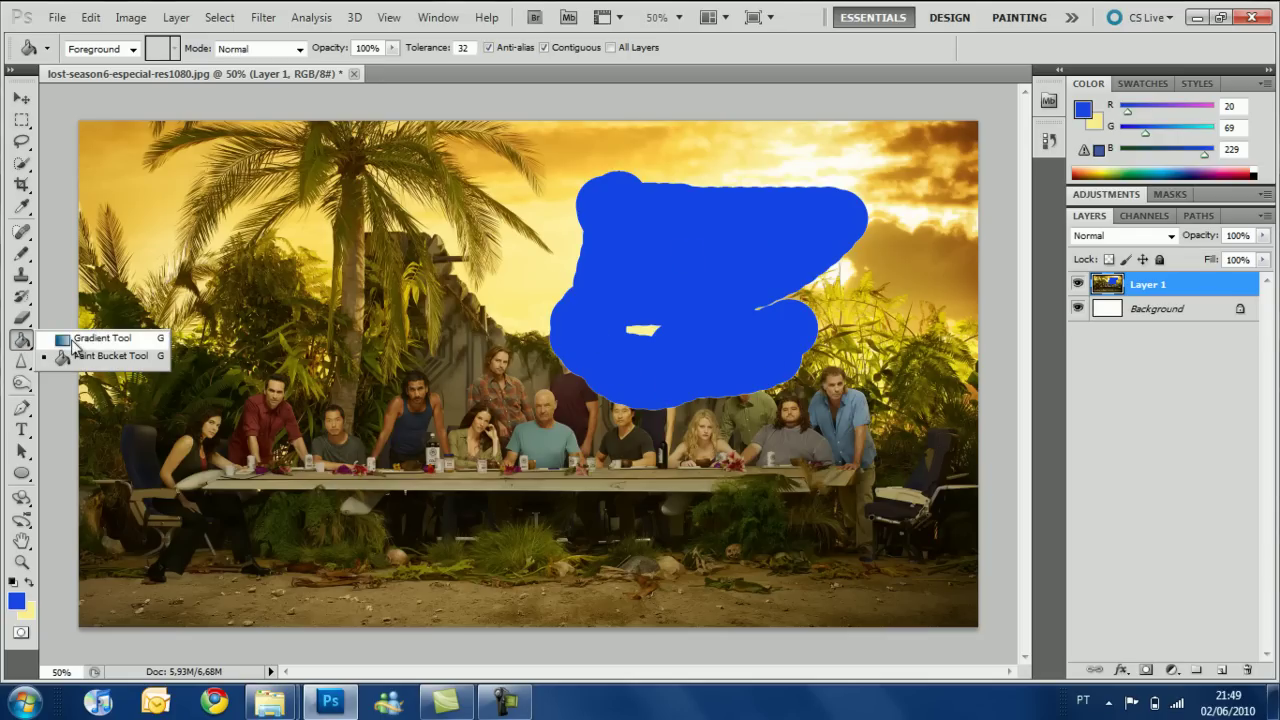
{"action": "left_click", "coordinate": [17, 344]}
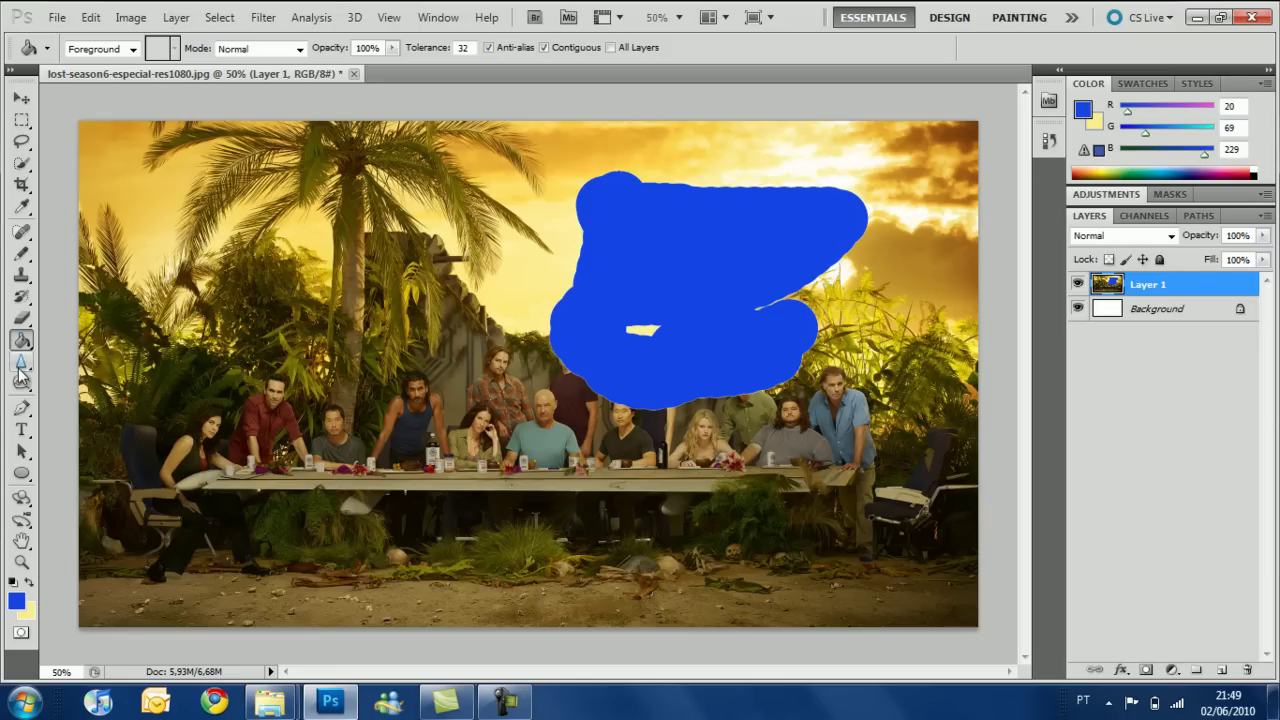
{"action": "left_click", "coordinate": [21, 366]}
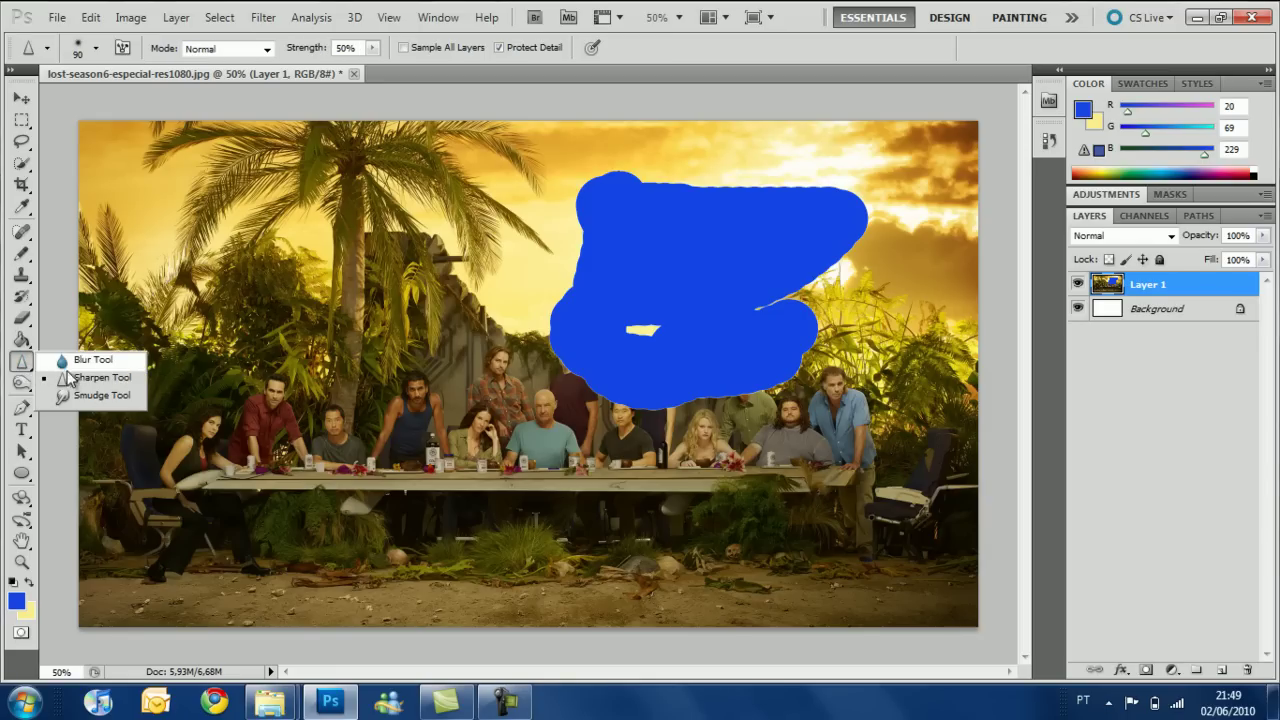
Try the Blur and Sharpen tools on the cast photo
{"action": "left_click", "coordinate": [58, 358]}
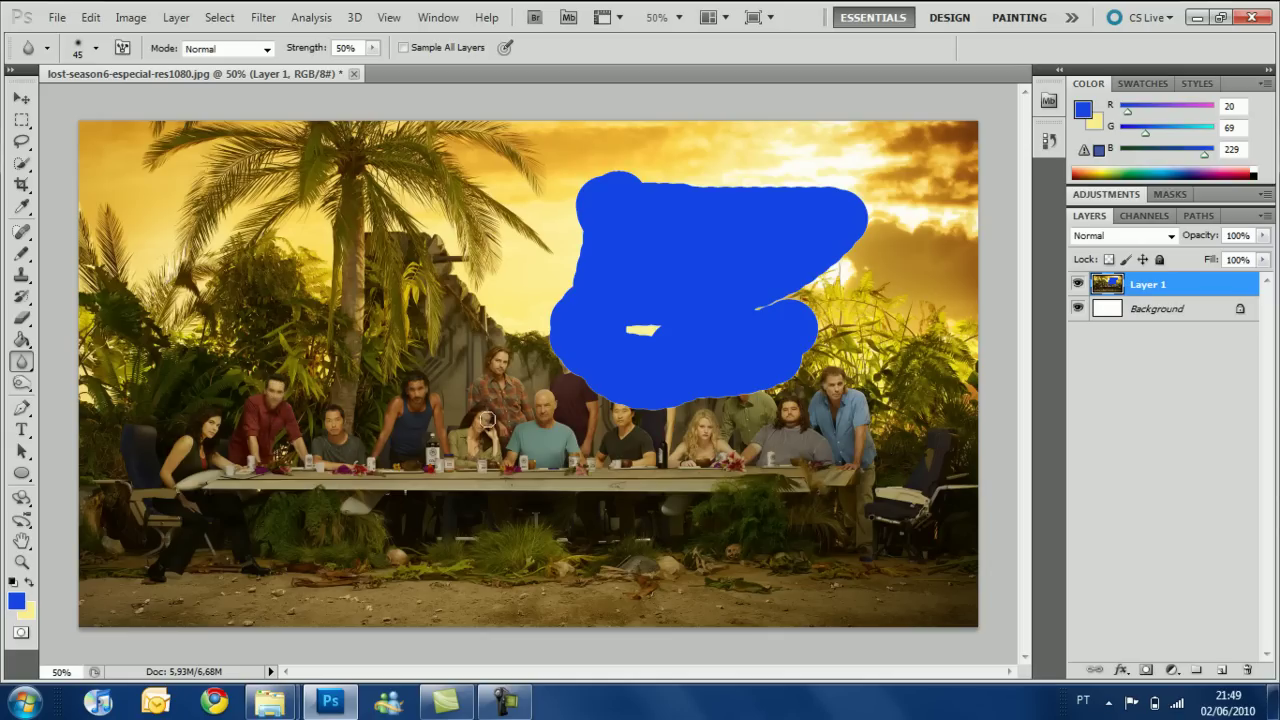
{"action": "left_click_drag", "start_coordinate": [22, 362], "coordinate": [68, 374]}
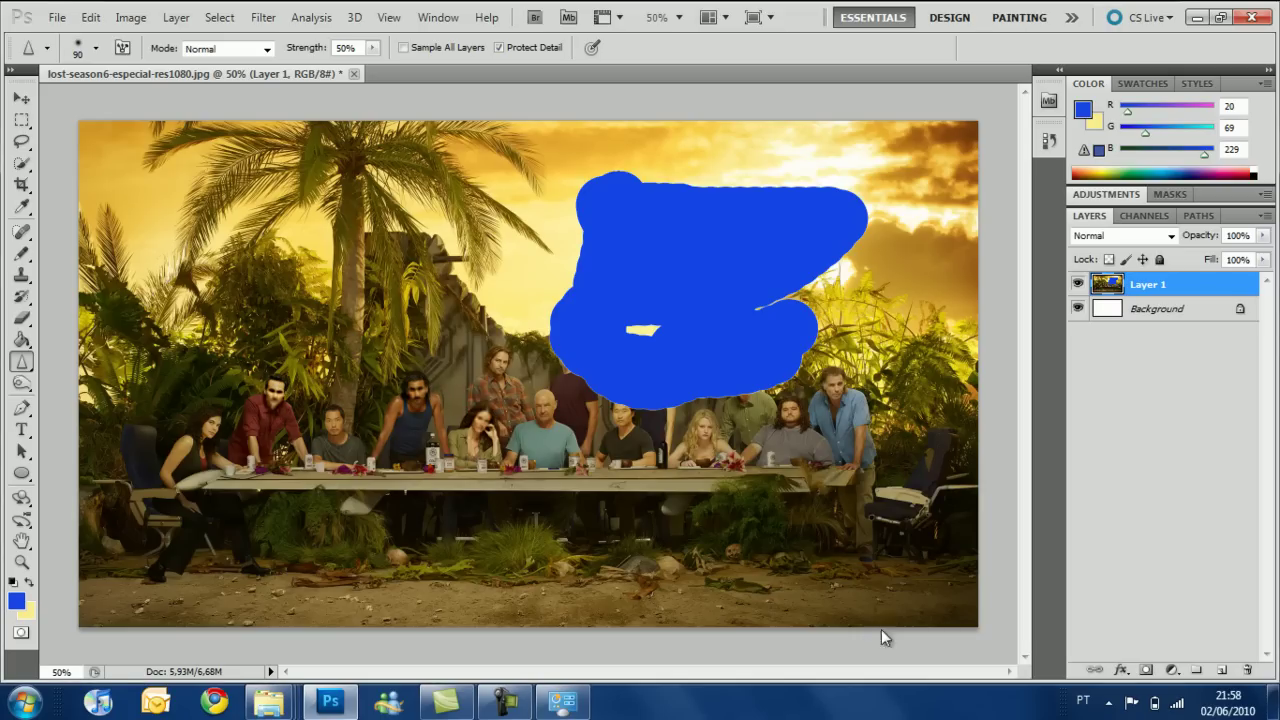
{"action": "left_click", "coordinate": [20, 370]}
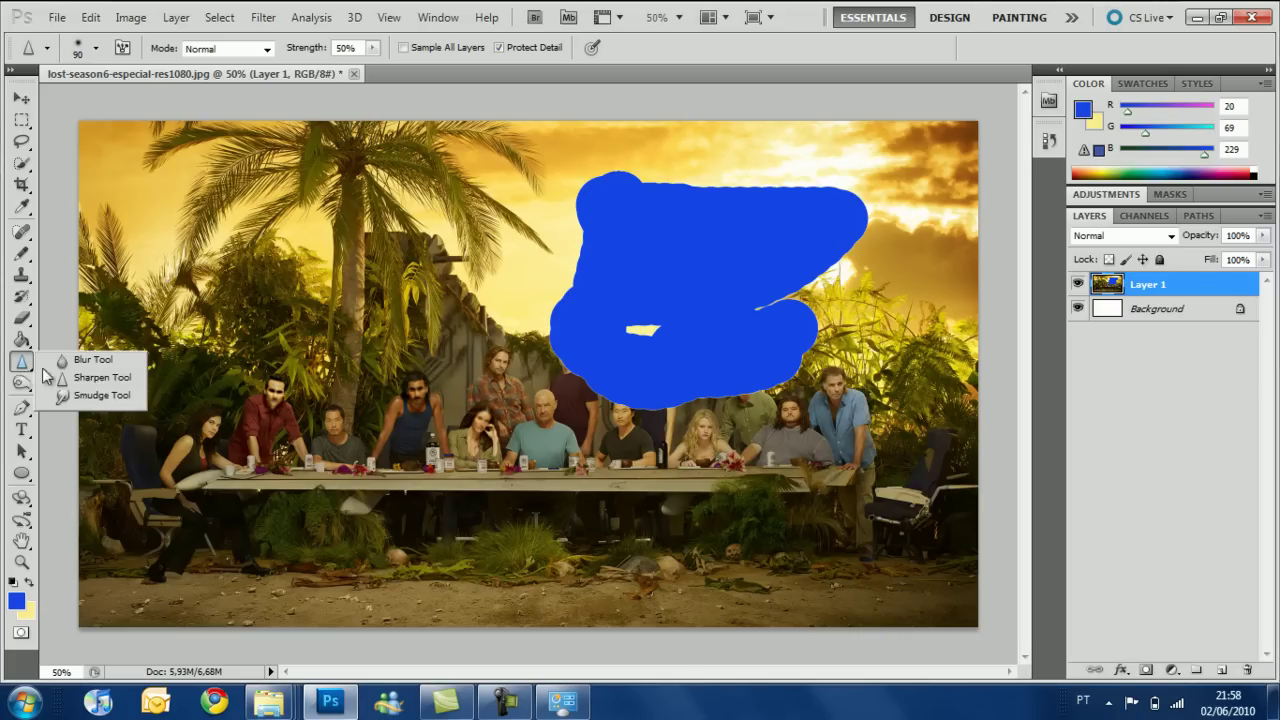
Lighten the tank-top man's face, arm and chest with the Dodge tool at 50% Midtones
{"action": "left_click", "coordinate": [22, 384]}
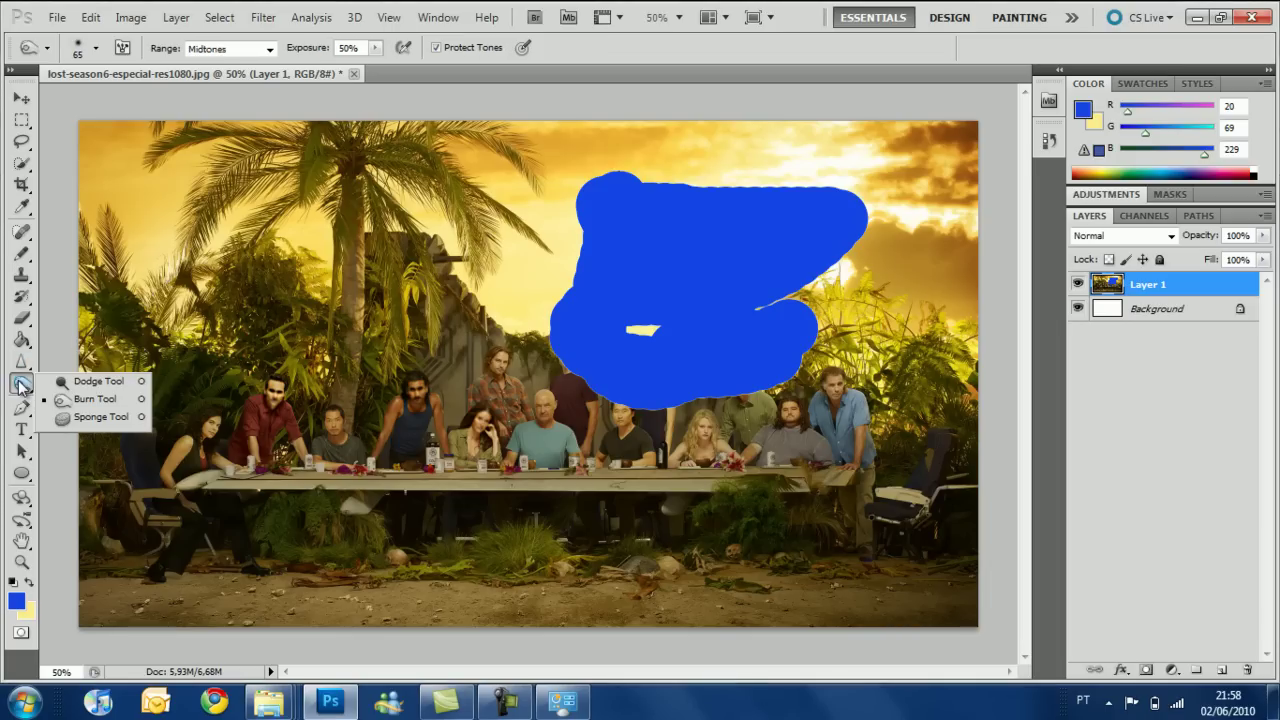
{"action": "left_click", "coordinate": [94, 383]}
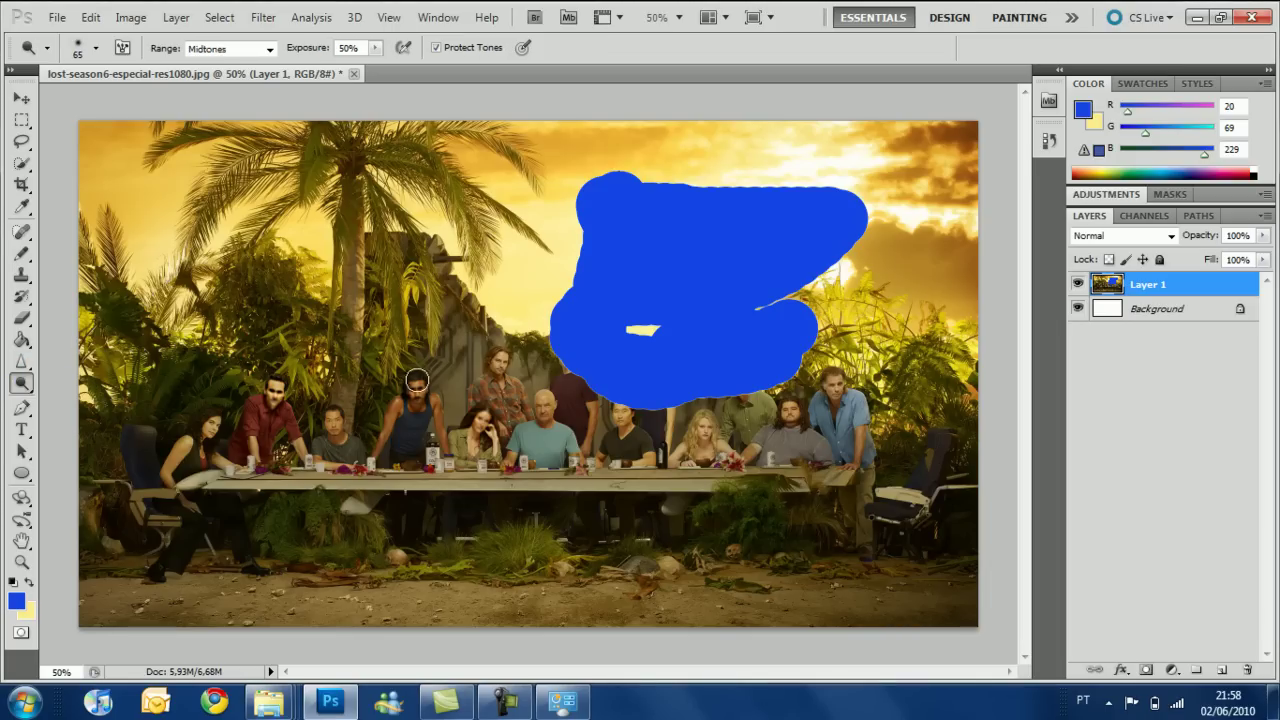
{"action": "left_click_drag", "start_coordinate": [416, 387], "coordinate": [414, 392]}
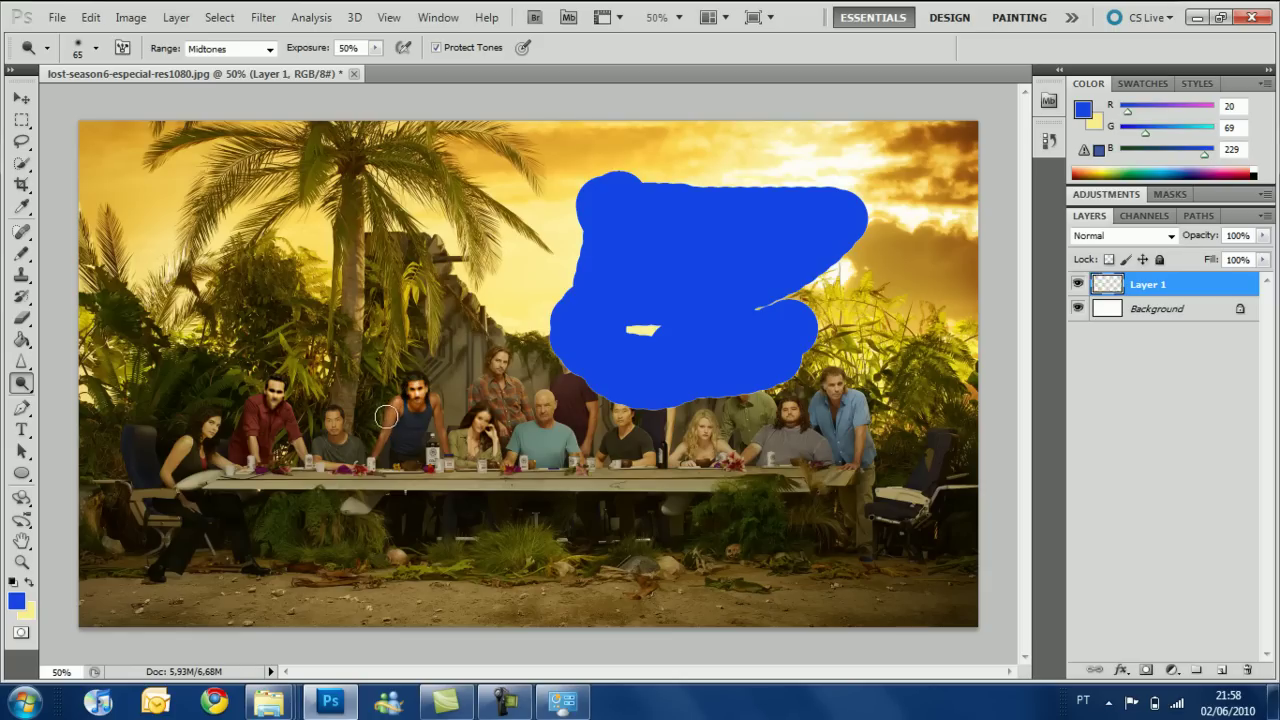
{"action": "mouse_move", "coordinate": [387, 432]}
{"action": "left_mouse_down"}
{"action": "mouse_move", "coordinate": [389, 410]}
{"action": "mouse_move", "coordinate": [417, 400]}
{"action": "mouse_move", "coordinate": [442, 430]}
{"action": "left_mouse_up"}
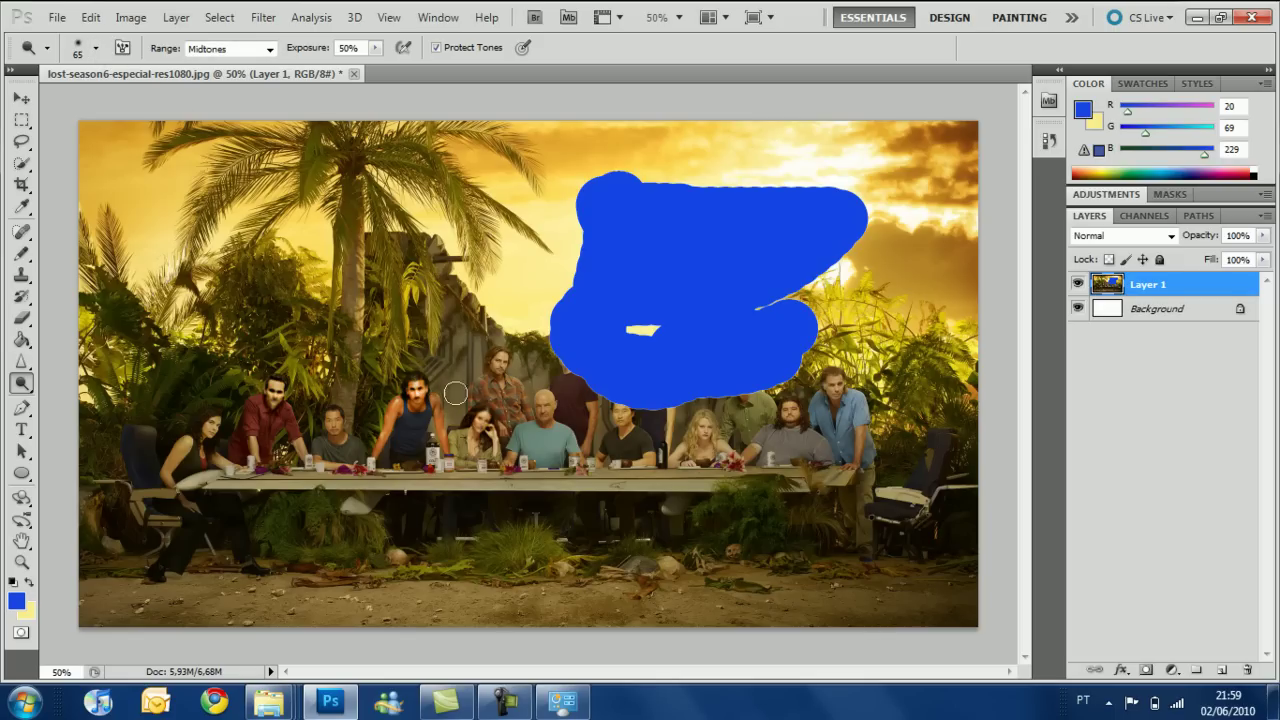
Switch to the Burn tool, then to the Pen tool with Auto Add/Delete on
{"action": "left_click", "coordinate": [22, 383]}
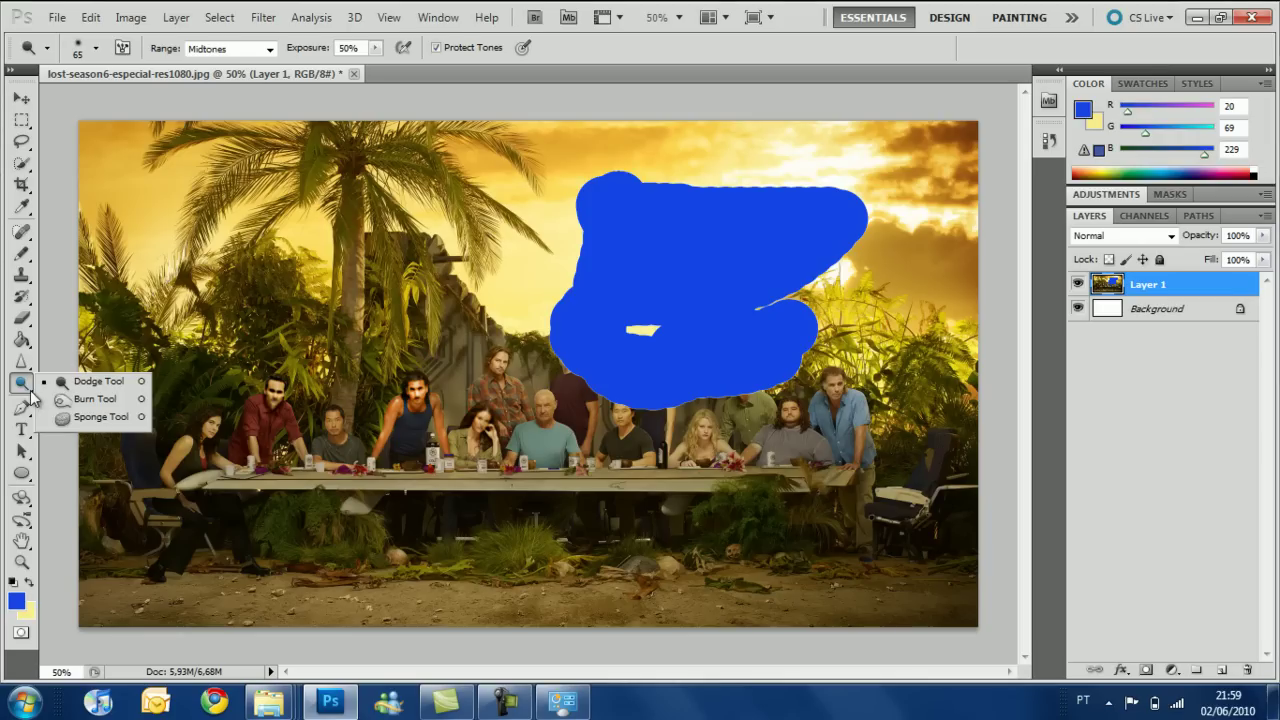
{"action": "left_click", "coordinate": [68, 399]}
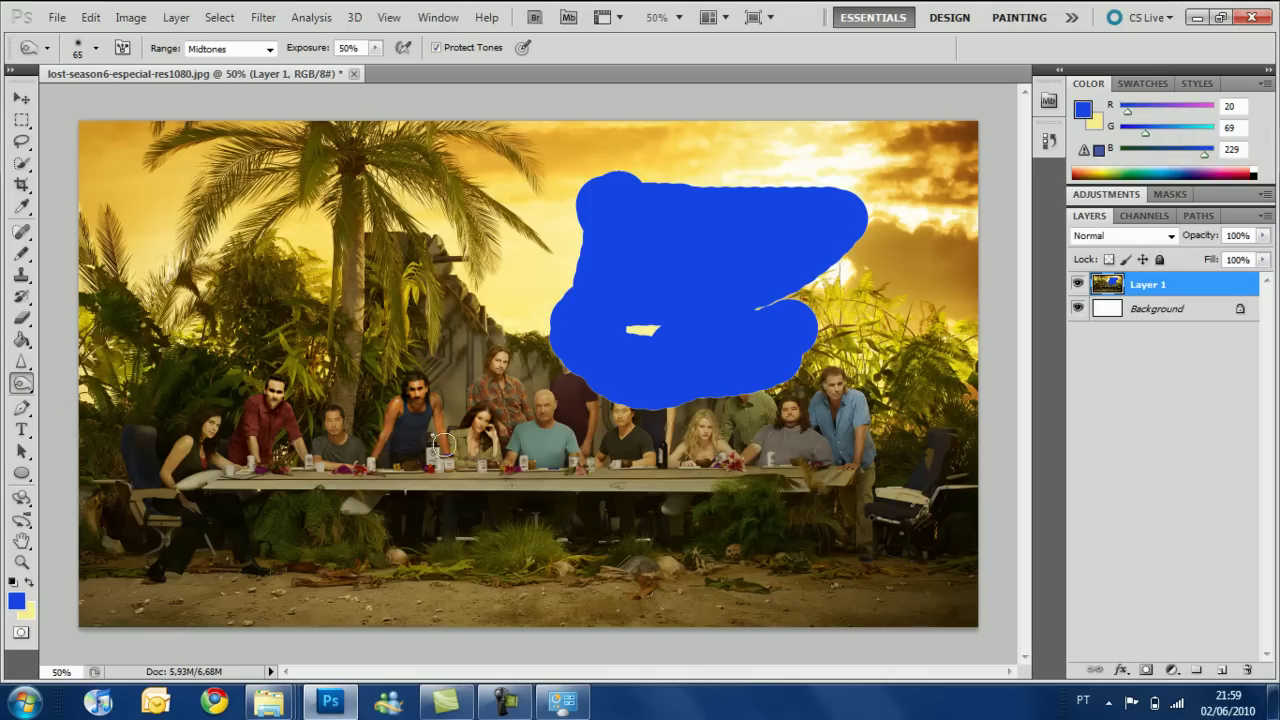
{"action": "left_click", "coordinate": [24, 410]}
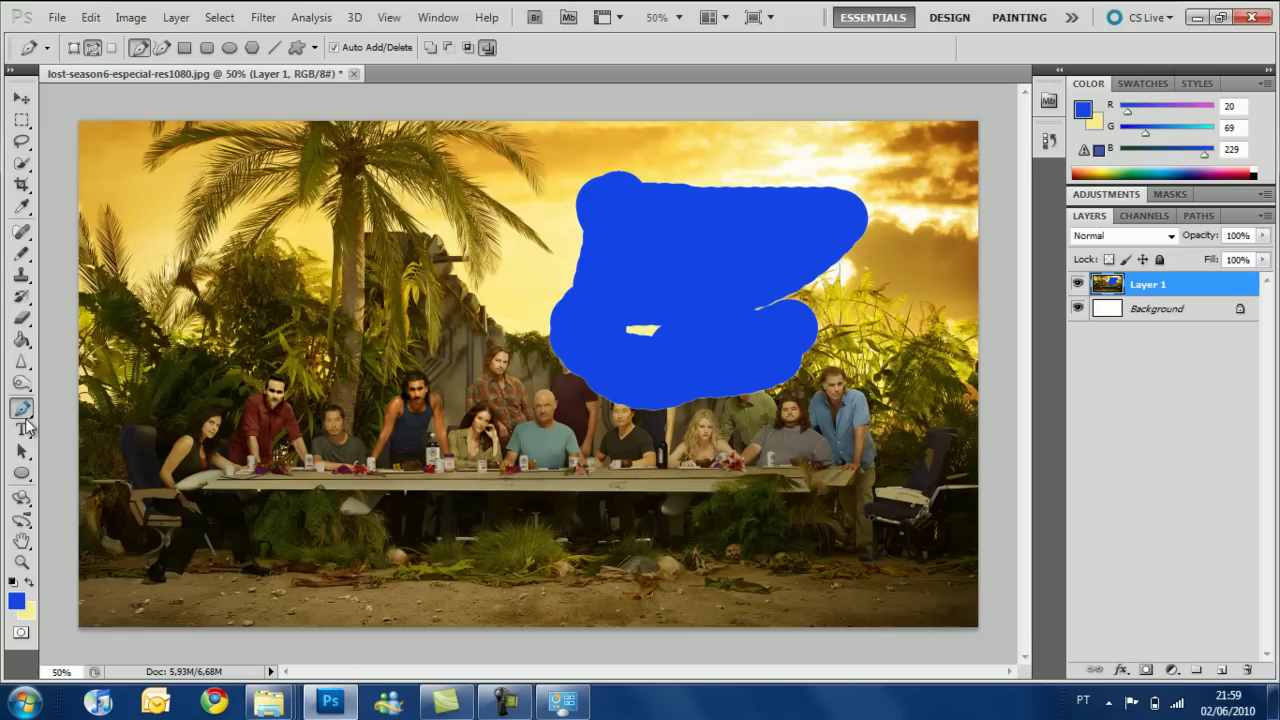
{"action": "left_click", "coordinate": [24, 429]}
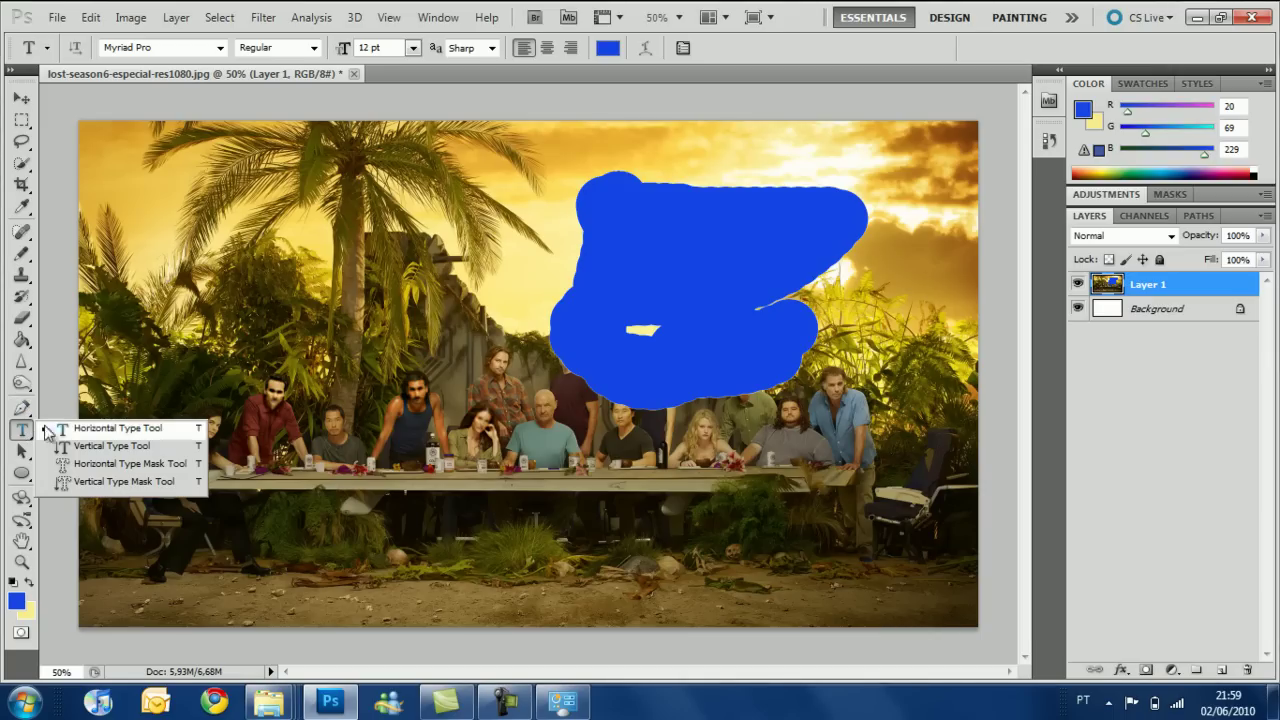
{"action": "left_click", "coordinate": [110, 428]}
{"action": "left_click_drag", "start_coordinate": [290, 365], "coordinate": [368, 396]}
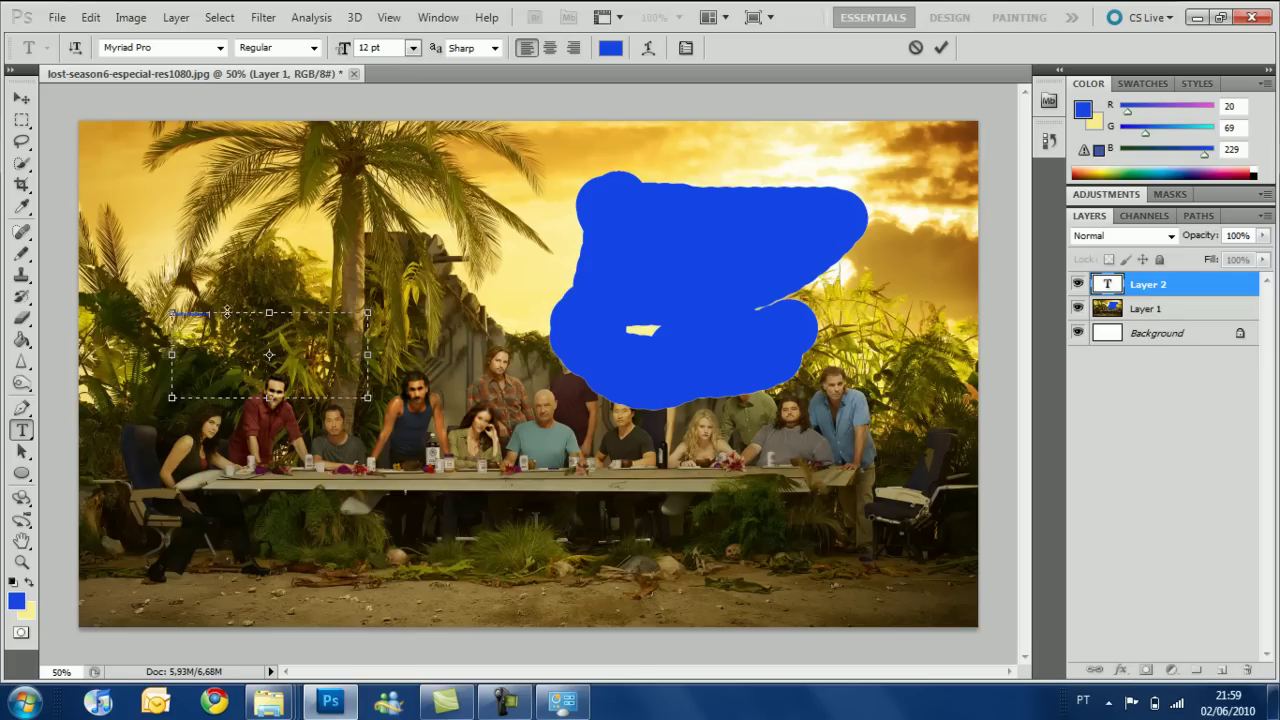
{"action": "left_click_drag", "start_coordinate": [208, 314], "coordinate": [147, 320]}
{"action": "left_click", "coordinate": [28, 455]}
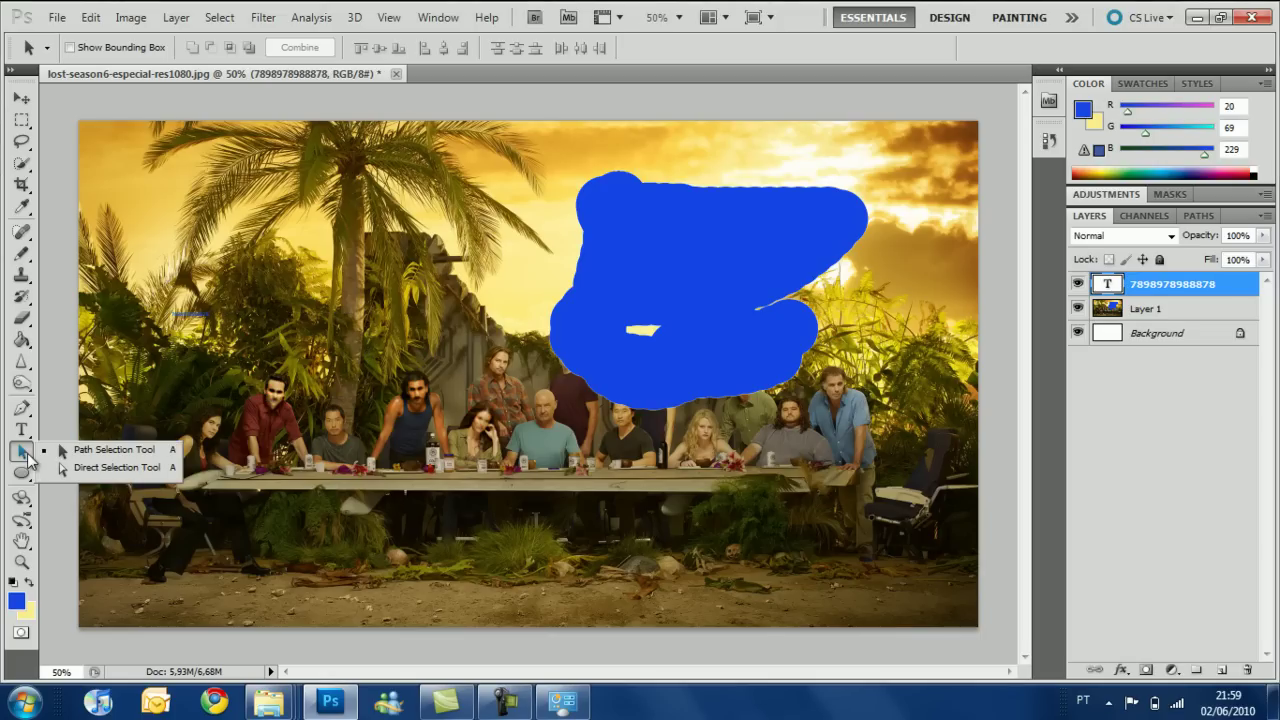
{"action": "left_click", "coordinate": [22, 472]}
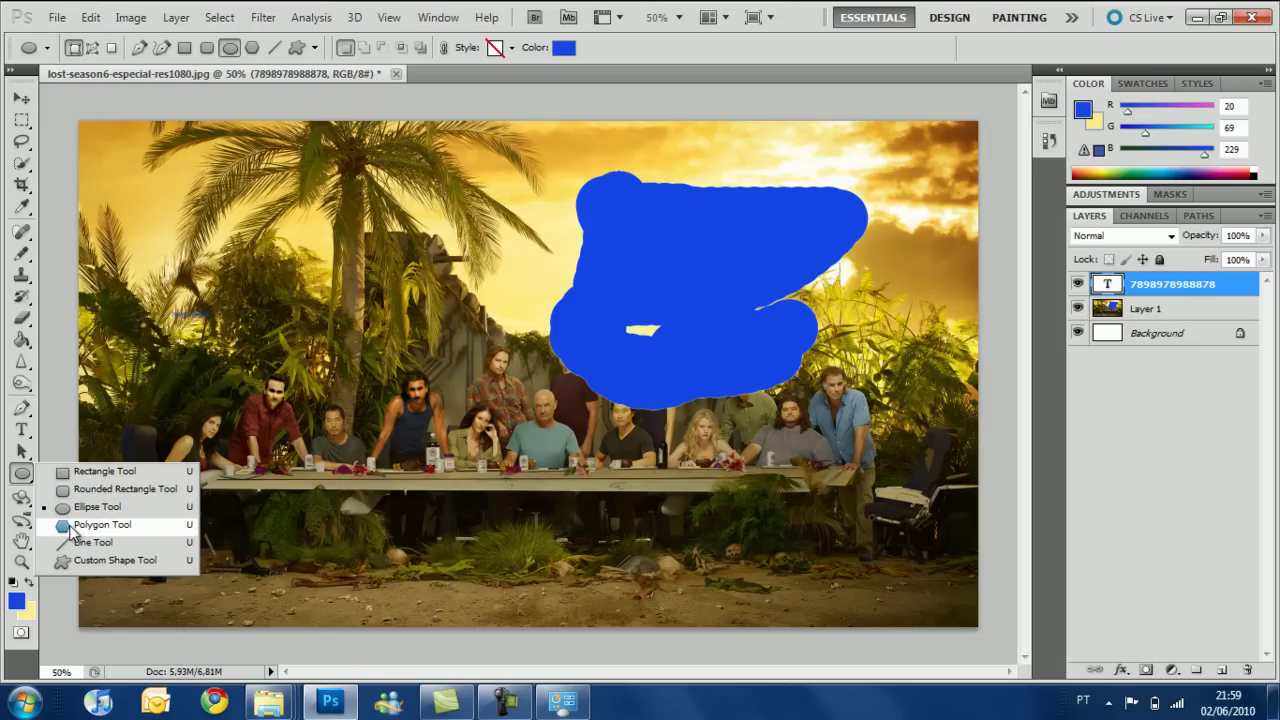
Draw a blue rectangle over the left palm trees and a blue ellipse below the table, then zoom out
{"action": "left_click", "coordinate": [99, 471]}
{"action": "left_click_drag", "start_coordinate": [209, 227], "coordinate": [369, 395]}
{"action": "right_click", "coordinate": [22, 474]}
{"action": "left_click", "coordinate": [99, 510]}
{"action": "left_click_drag", "start_coordinate": [345, 569], "coordinate": [502, 443]}
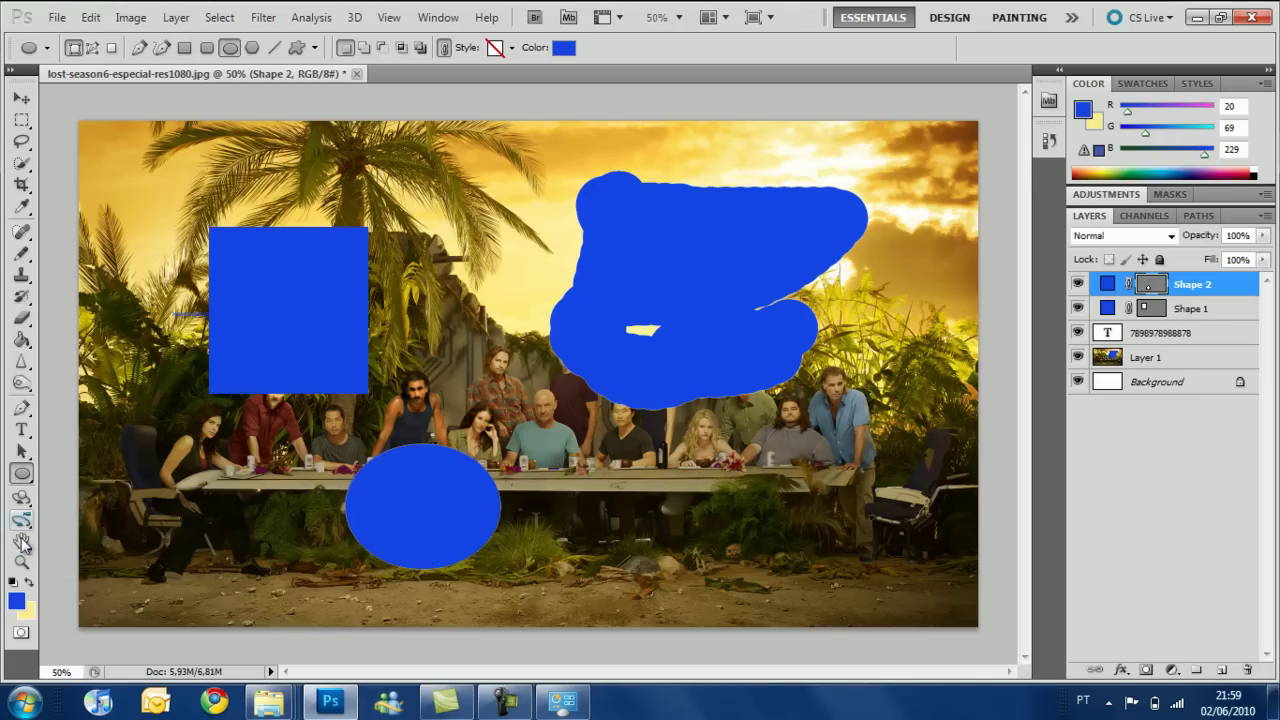
{"action": "left_click", "coordinate": [24, 559]}
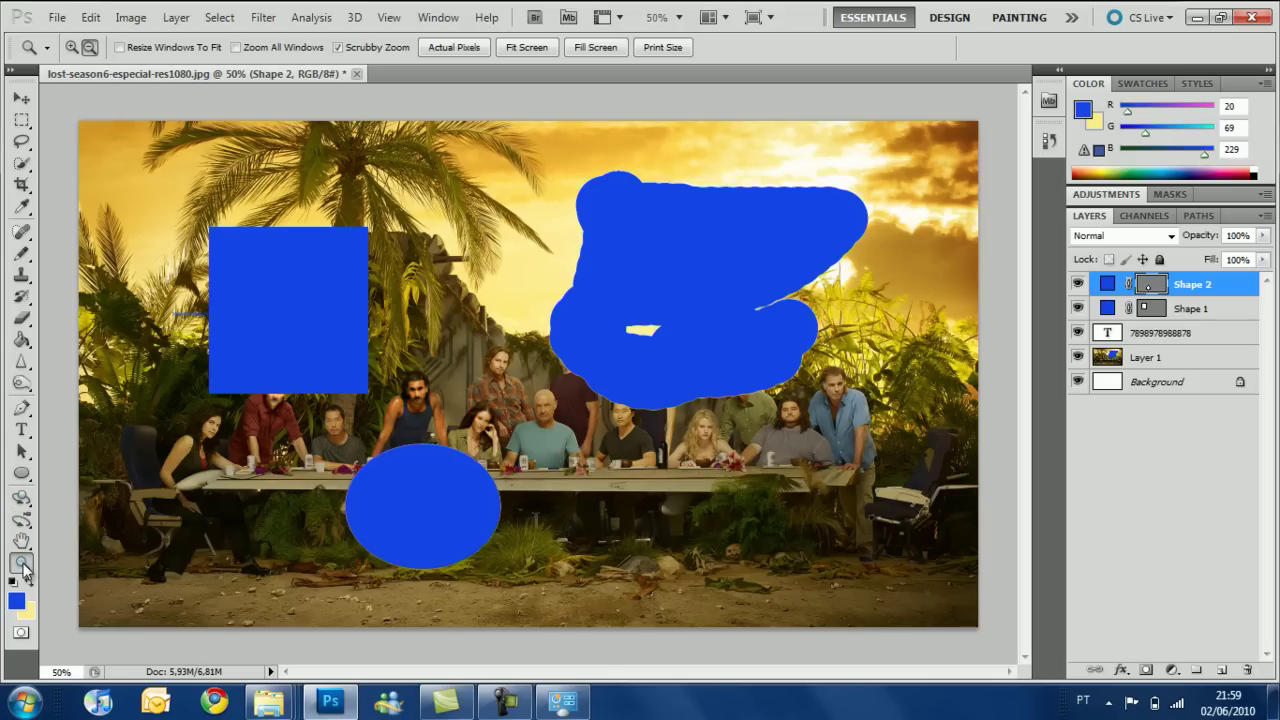
{"action": "left_click", "coordinate": [139, 522], "text": "alt"}
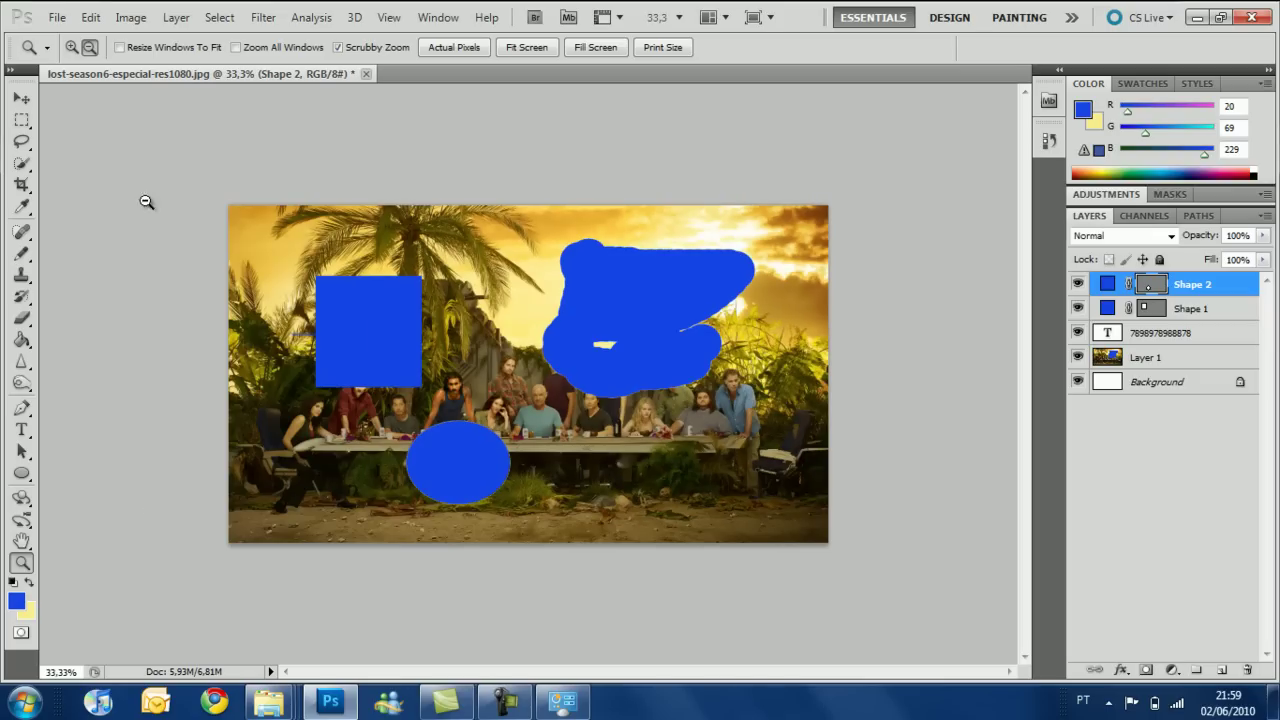